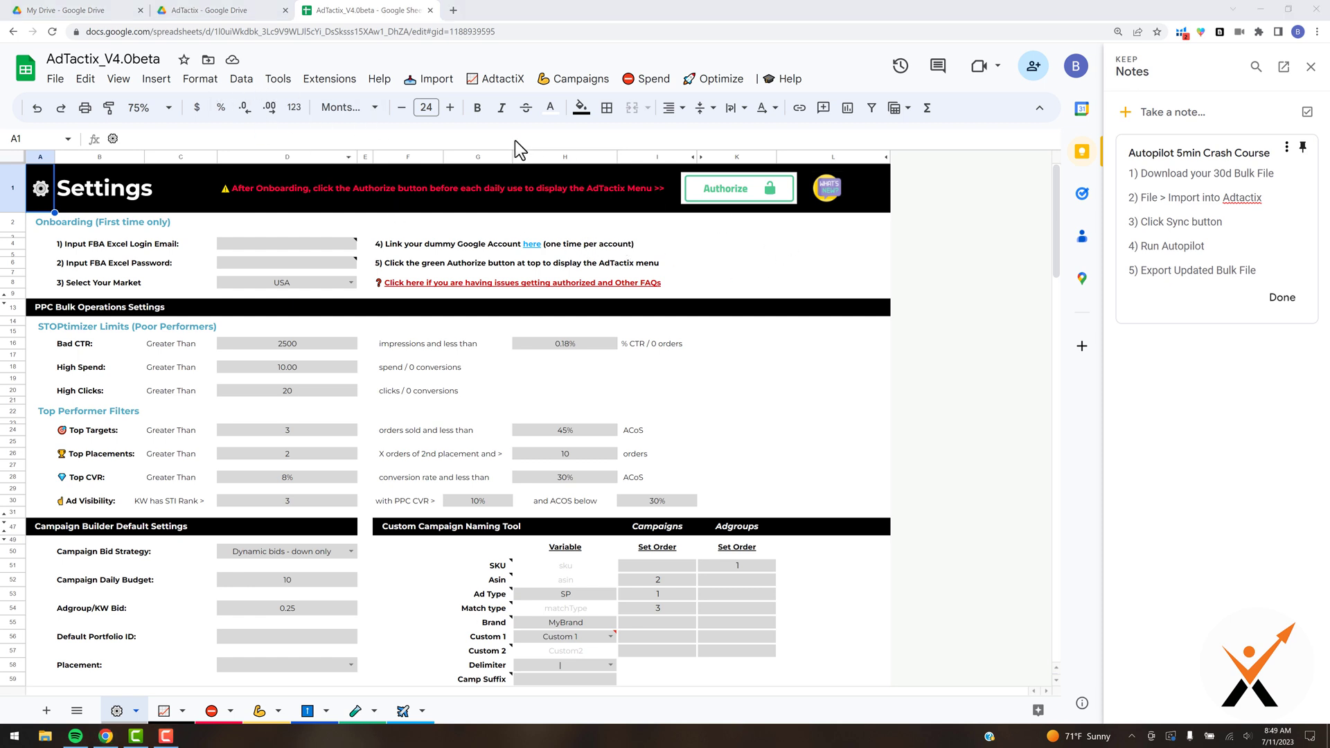
# Step: Close the Keep Notes side panel and open the AdTactix Import menu
pyautogui.click(1310, 67)
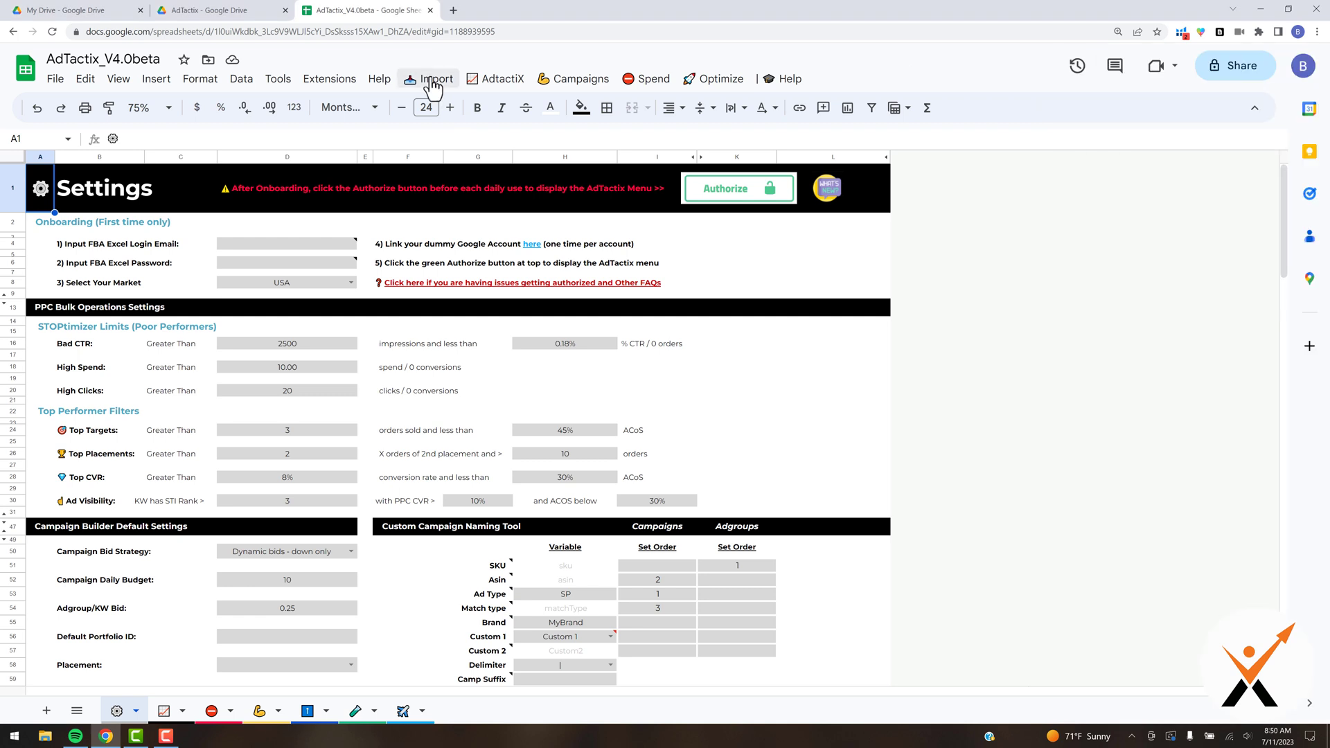
pyautogui.click(433, 83)
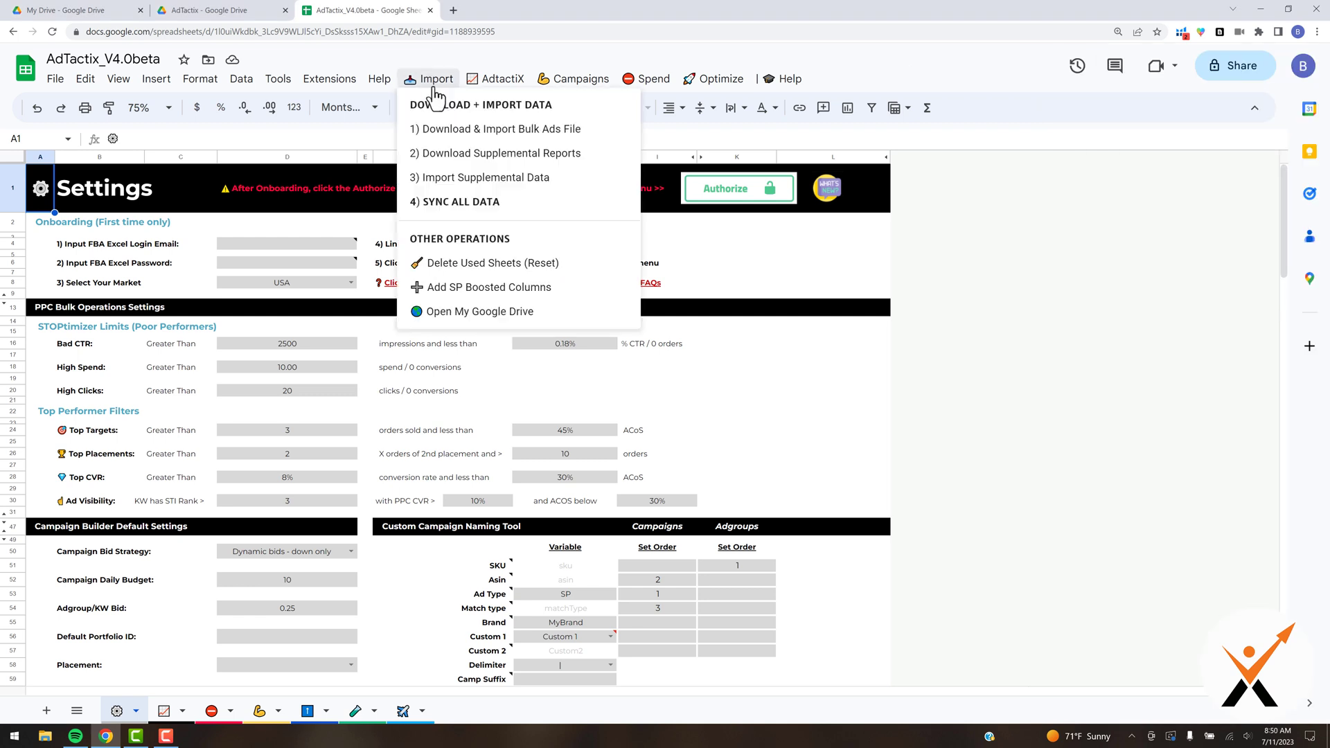
# Step: Request a bulk spreadsheet with zero-impression items, excluding brand assets, guidance and search term data
pyautogui.click(450, 132)
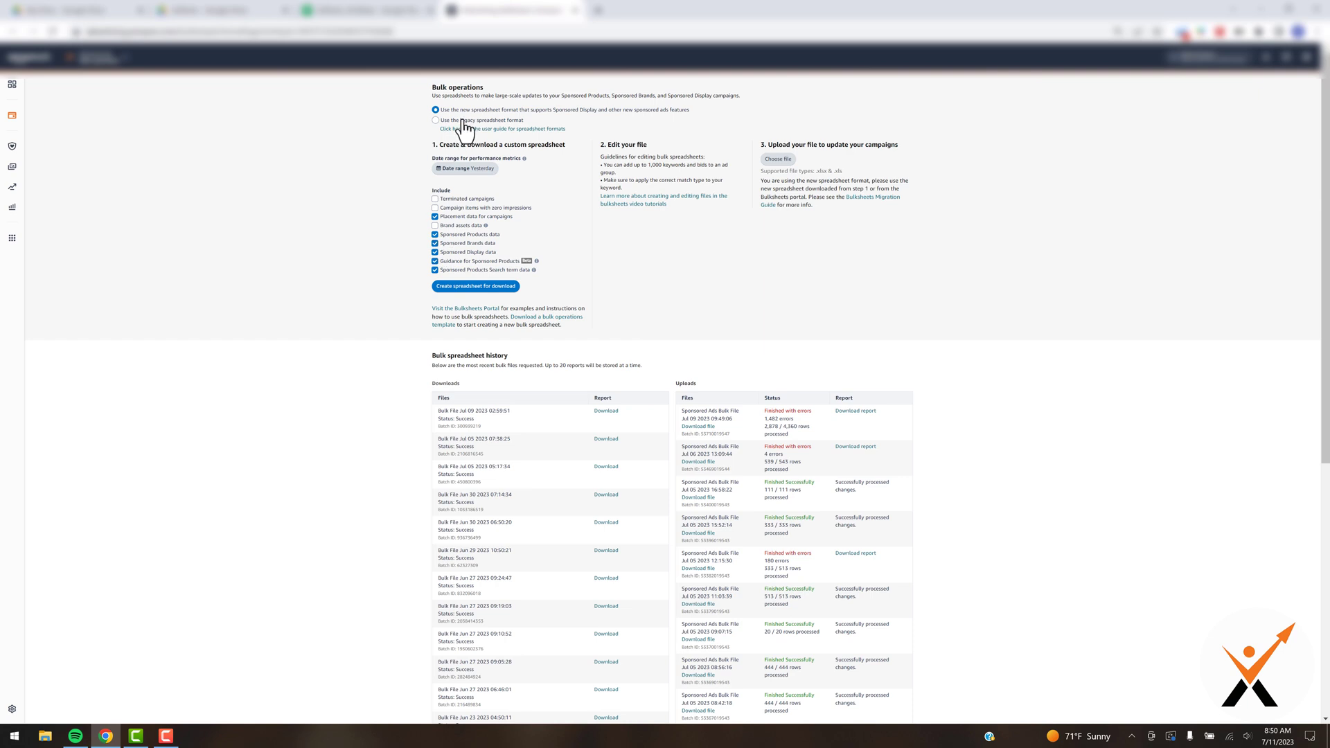
pyautogui.click(435, 208)
pyautogui.click(435, 225)
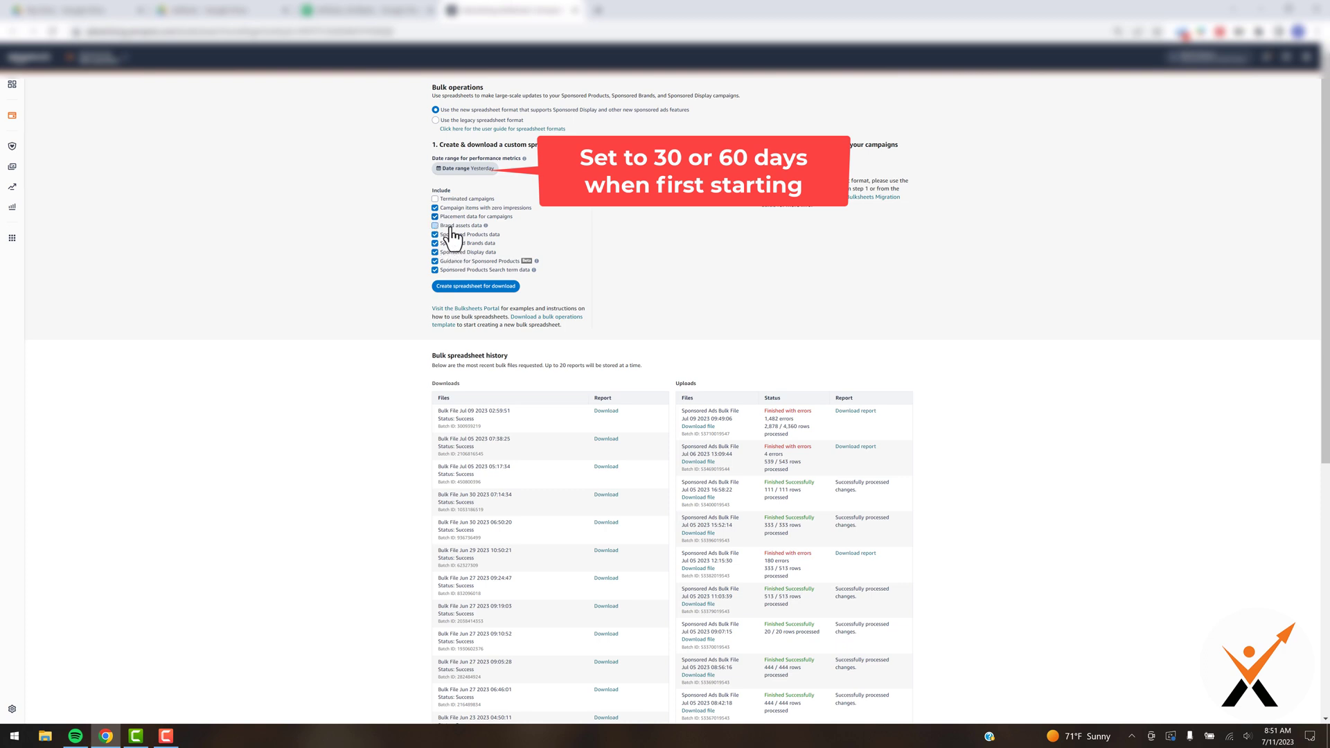
pyautogui.click(435, 261)
pyautogui.click(435, 270)
pyautogui.click(480, 288)
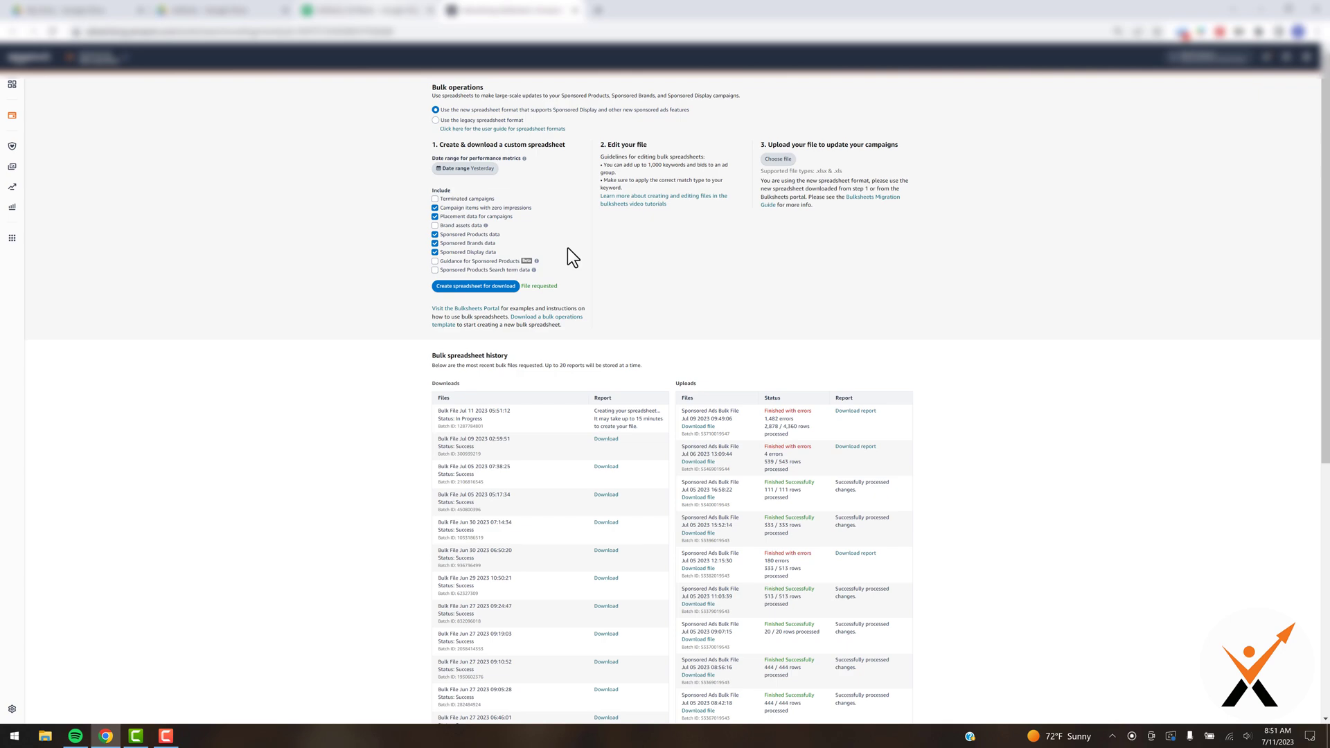
# Step: Return to the AdTactix spreadsheet and dismiss the Going to Amazon notice
pyautogui.hotkey('ctrl', 'shift', 'Tab')
pyautogui.click(729, 374)
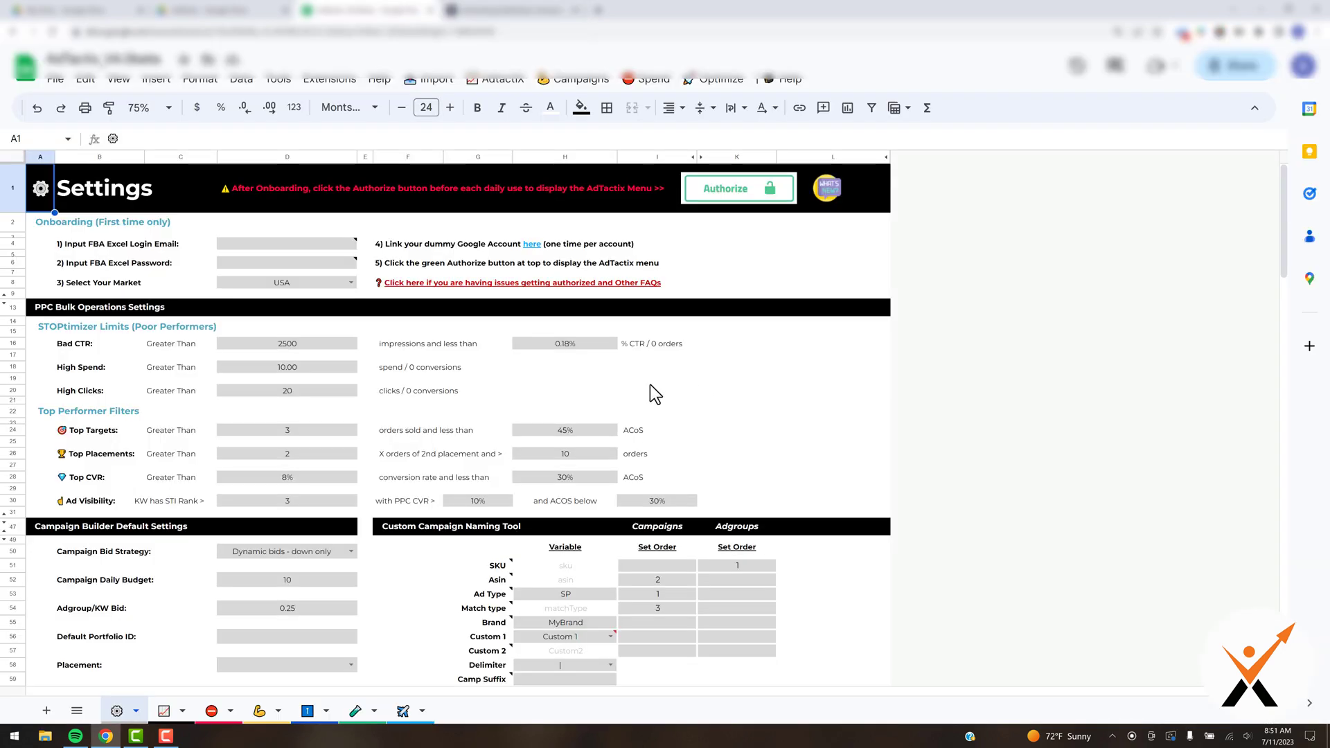
pyautogui.click(762, 380)
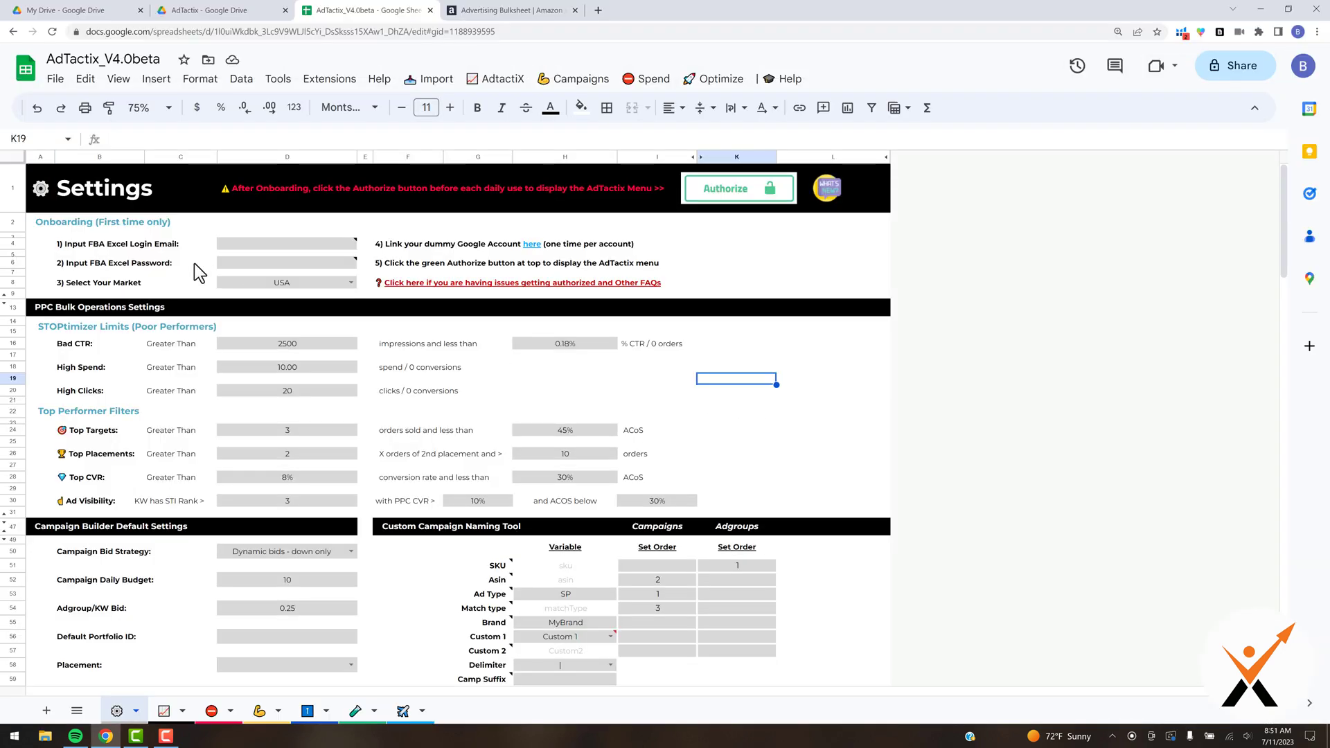
# Step: Import TEST BULK FILE (NEW PLACEMENTS).xlsx from My Drive as new sheets
pyautogui.click(56, 78)
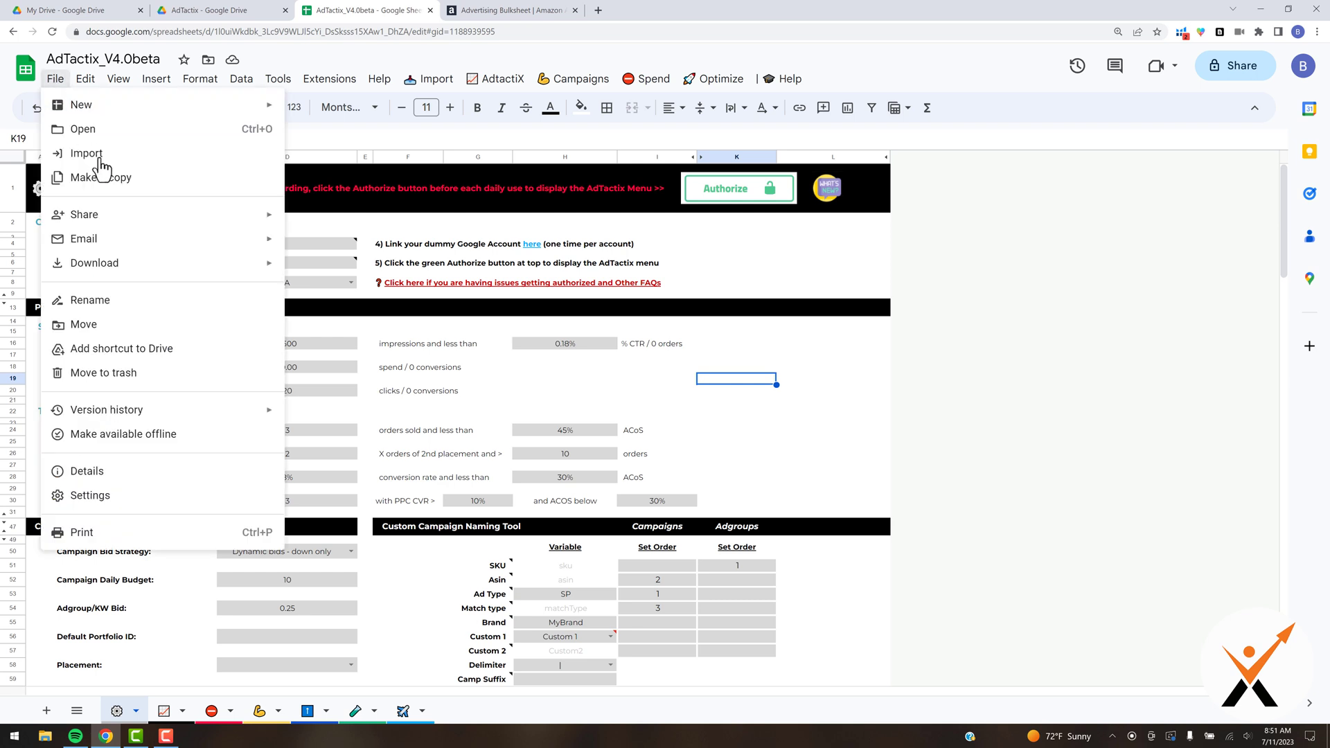
pyautogui.click(101, 165)
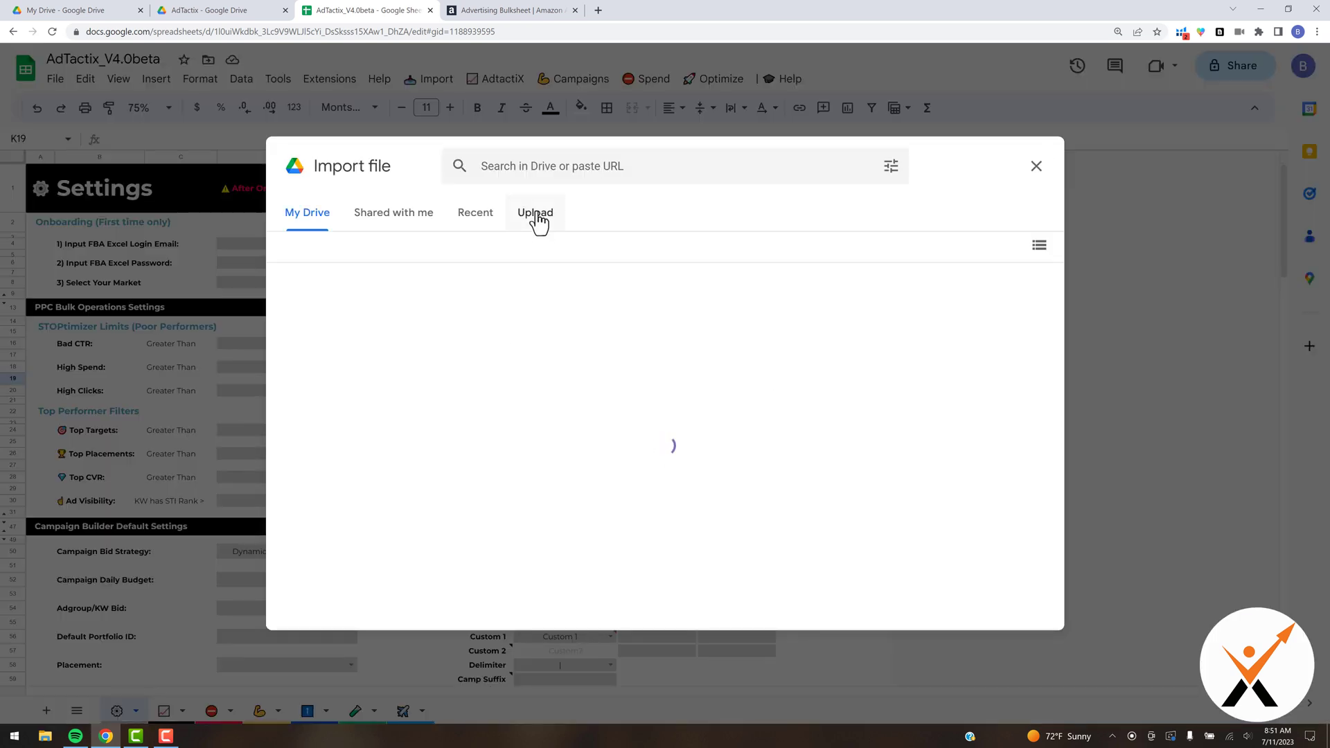
pyautogui.click(537, 216)
pyautogui.click(385, 318)
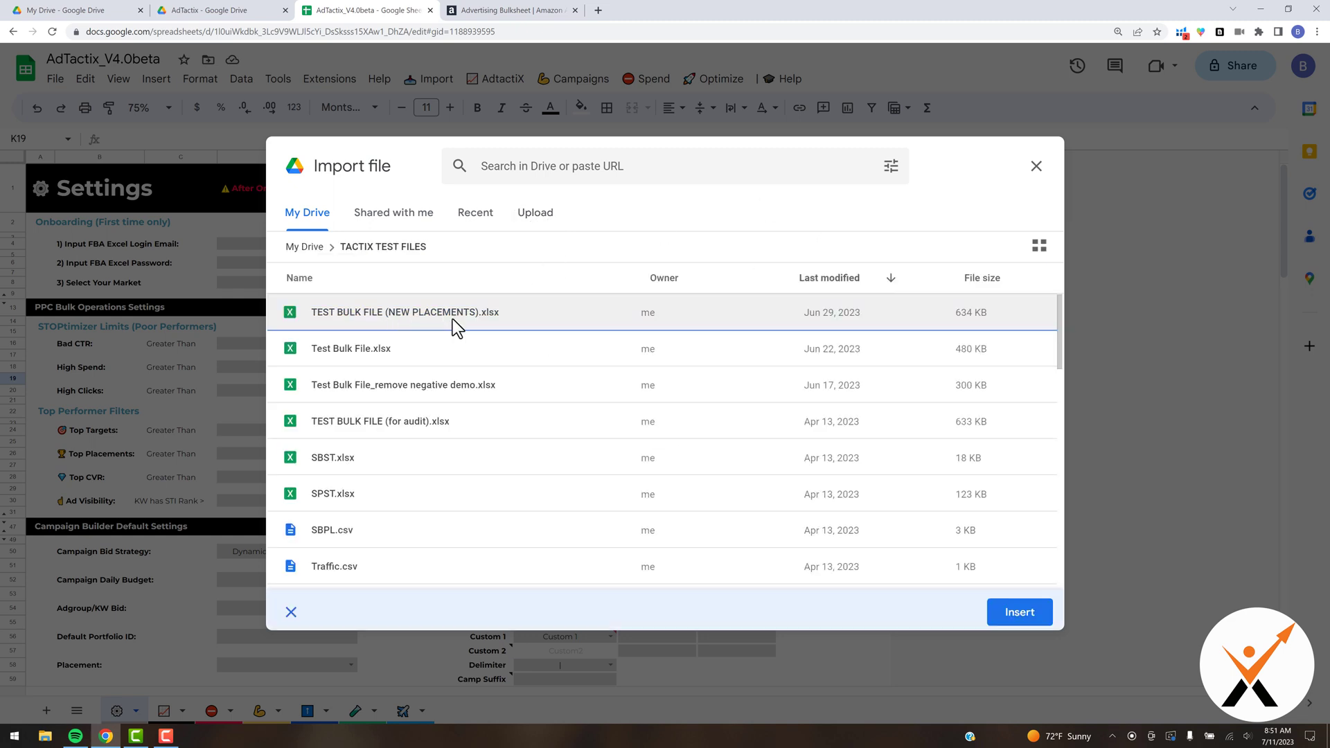
pyautogui.click(1020, 612)
pyautogui.click(612, 416)
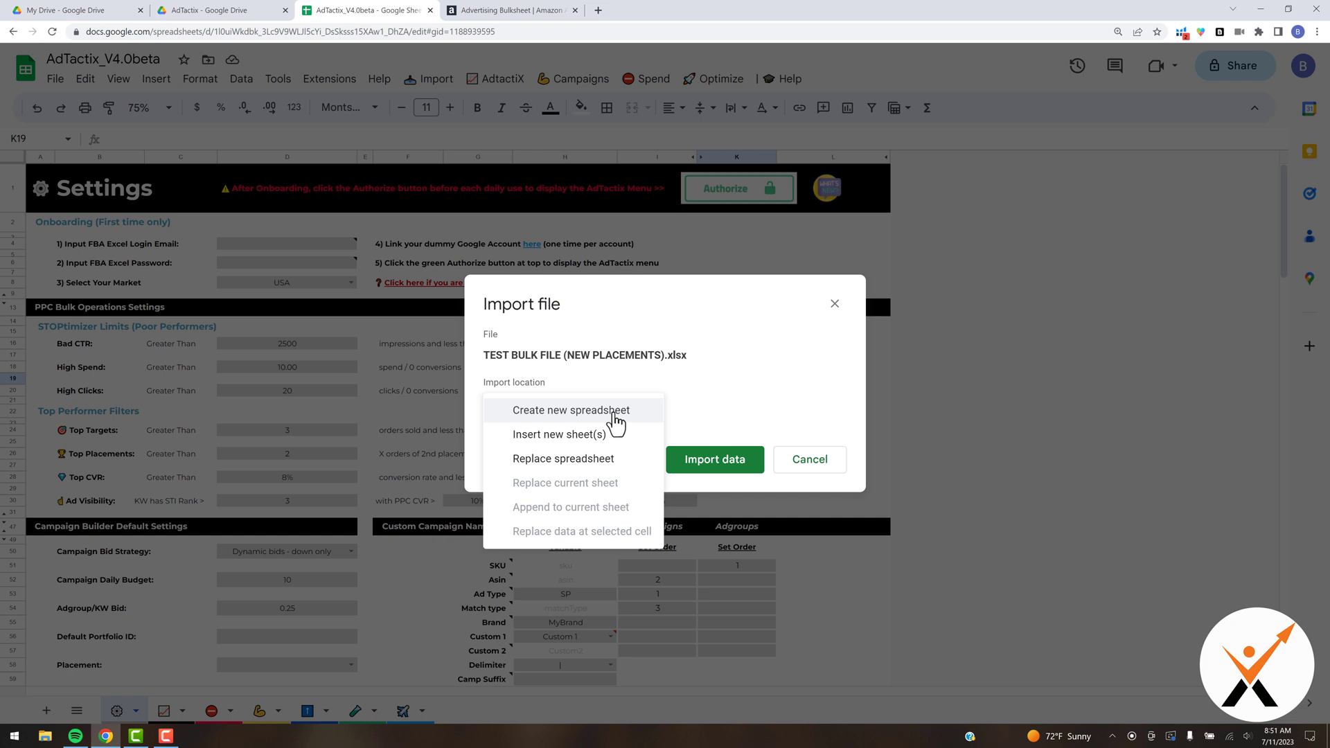
pyautogui.click(615, 434)
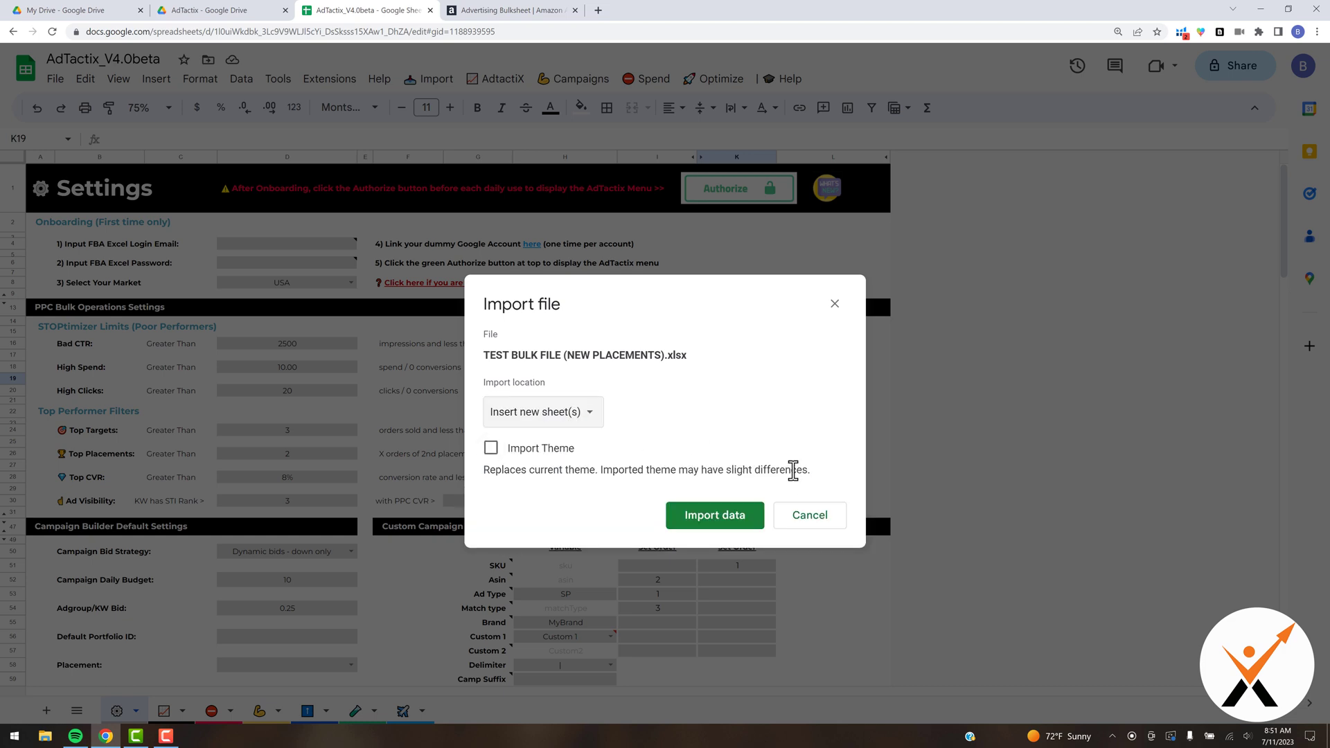
pyautogui.click(715, 525)
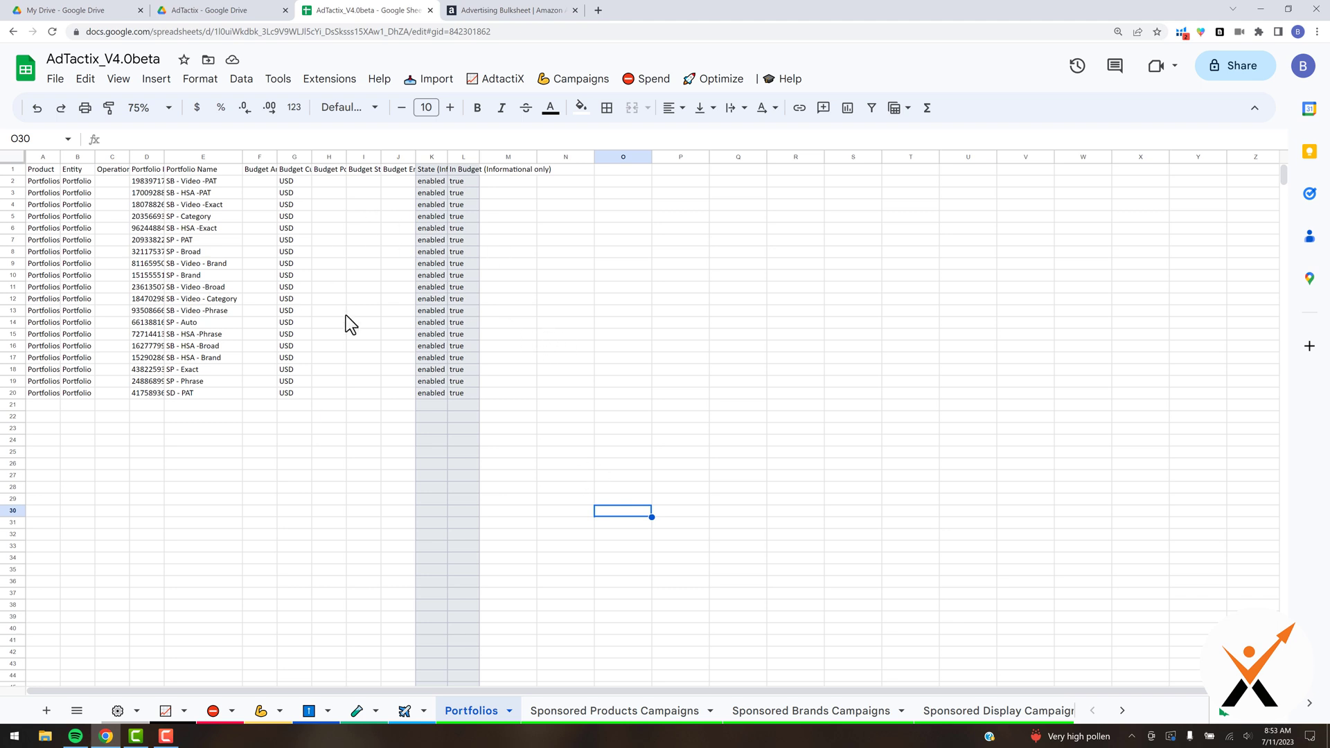
# Step: Run Import > 4) SYNC ALL DATA, dismiss the ready notice, and scroll to the top of Settings
pyautogui.click(427, 80)
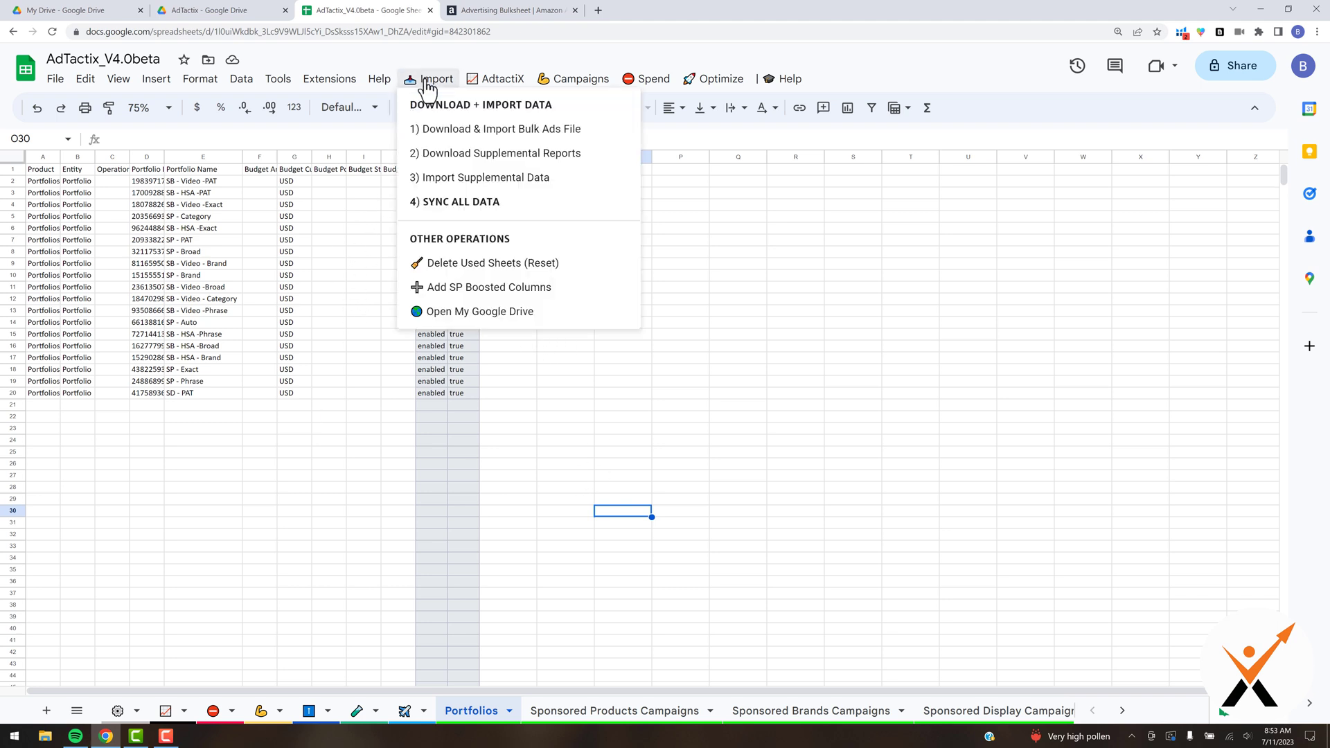
pyautogui.click(436, 204)
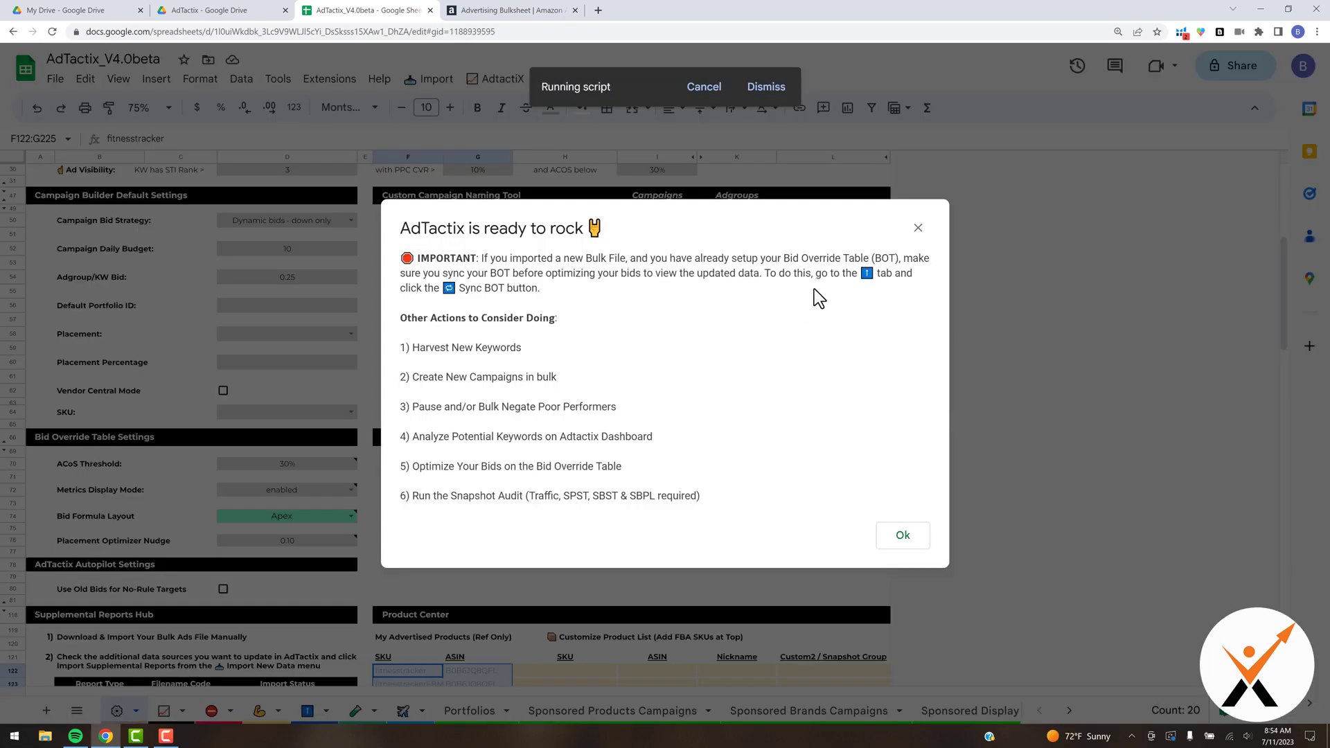
pyautogui.click(922, 543)
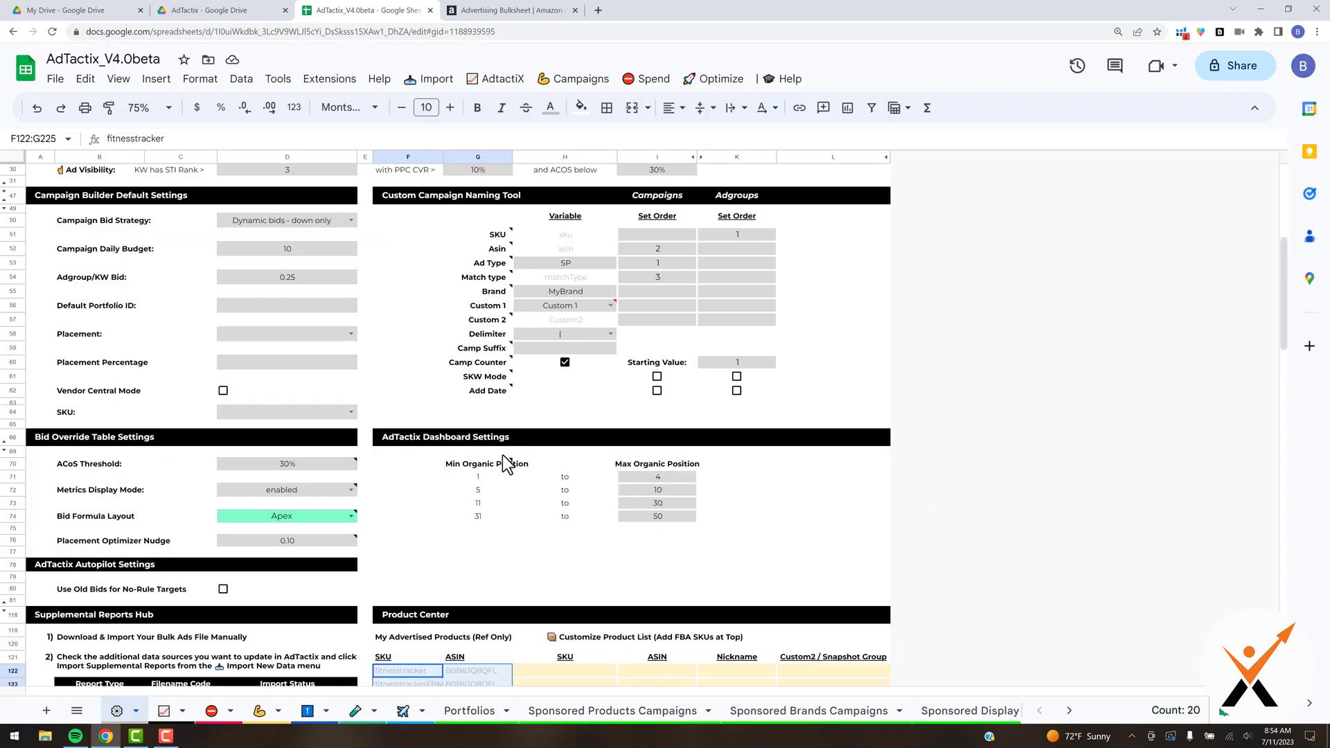
pyautogui.scroll(5, 509, 448)
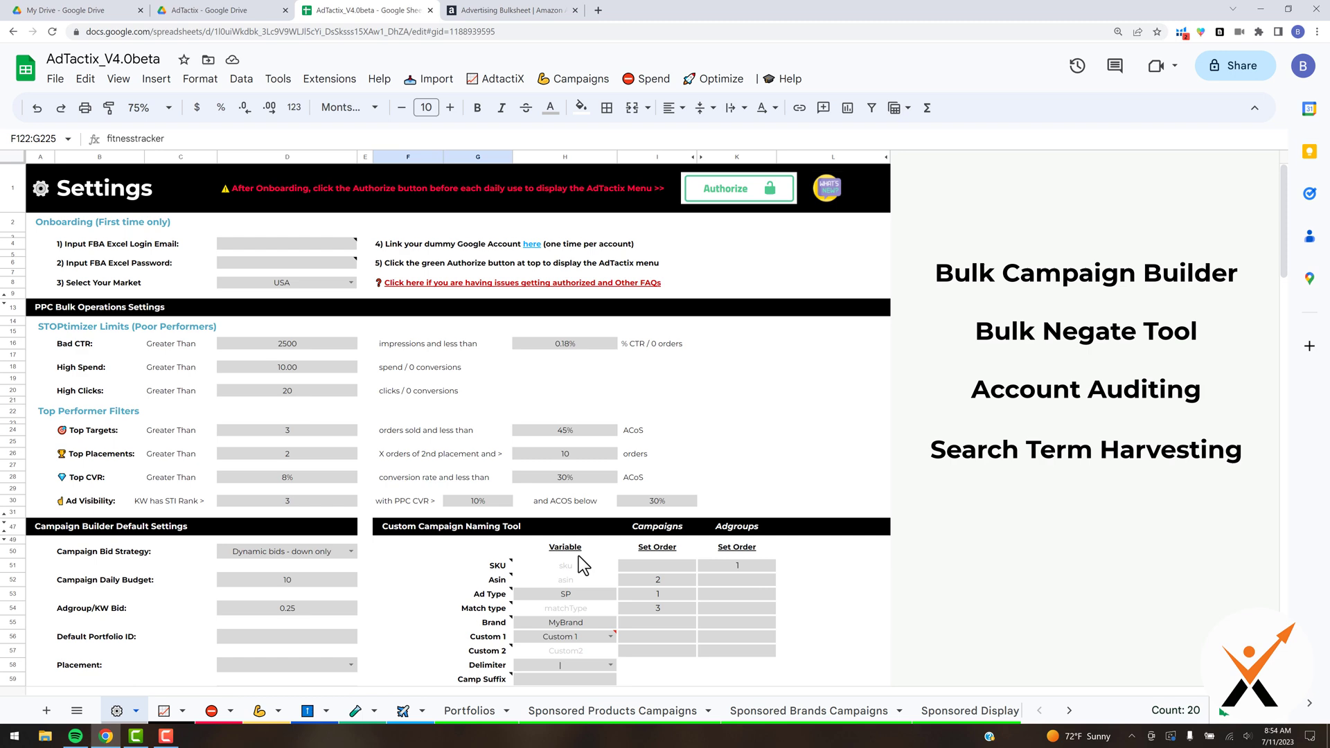
# Step: Open the Autopilot sheet and zoom out to 60%
pyautogui.click(404, 713)
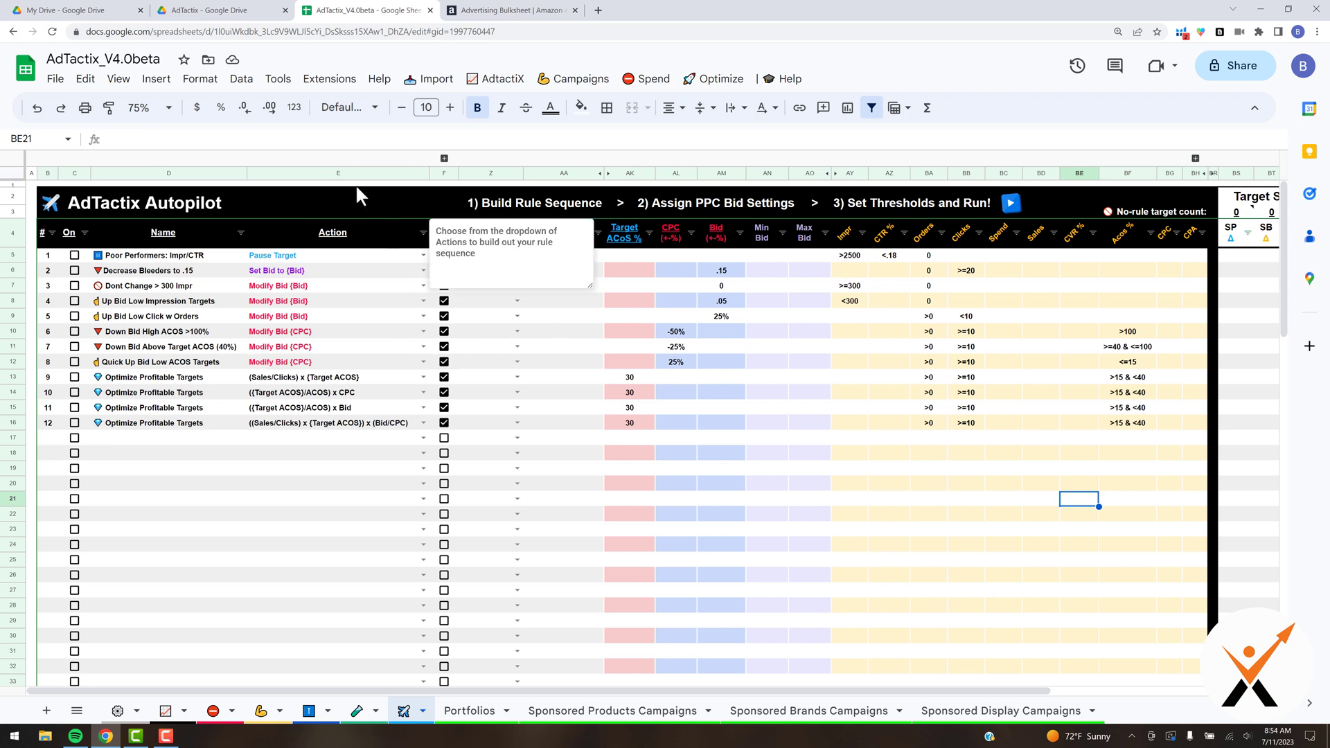
pyautogui.click(166, 108)
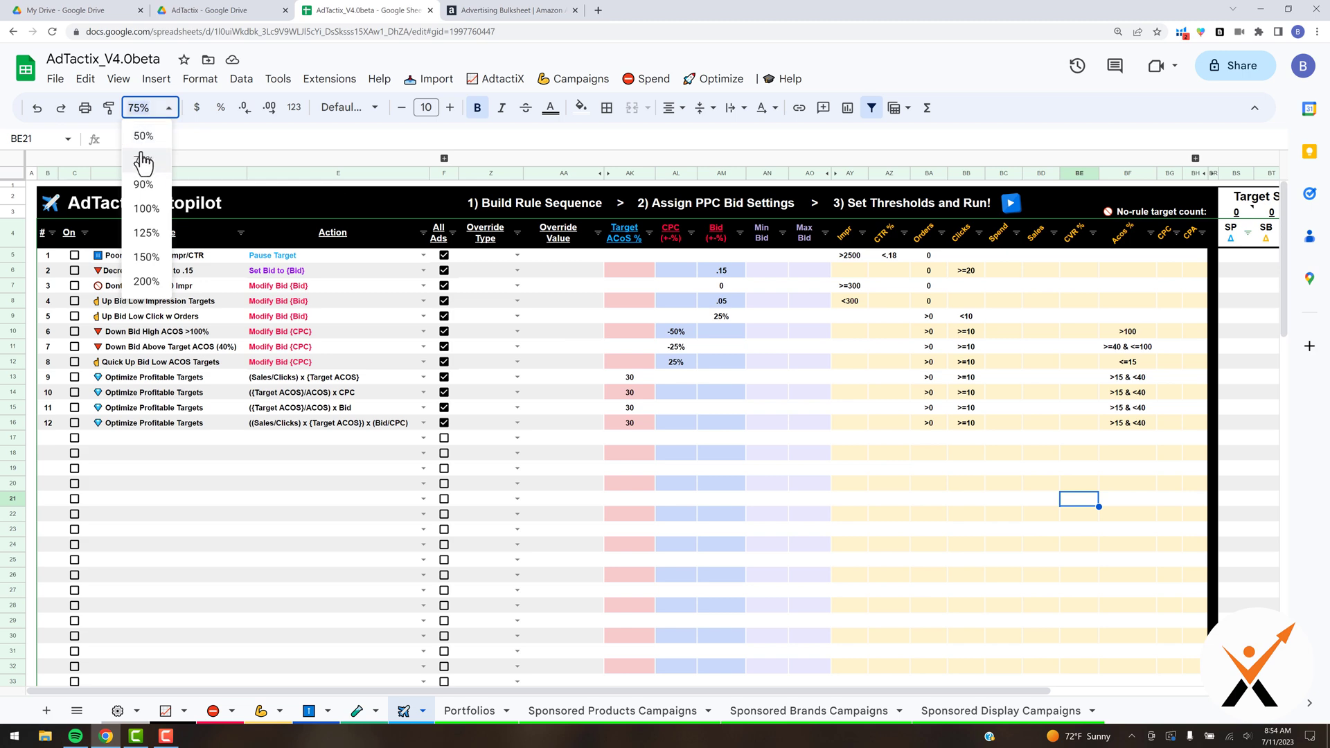
pyautogui.click(143, 157)
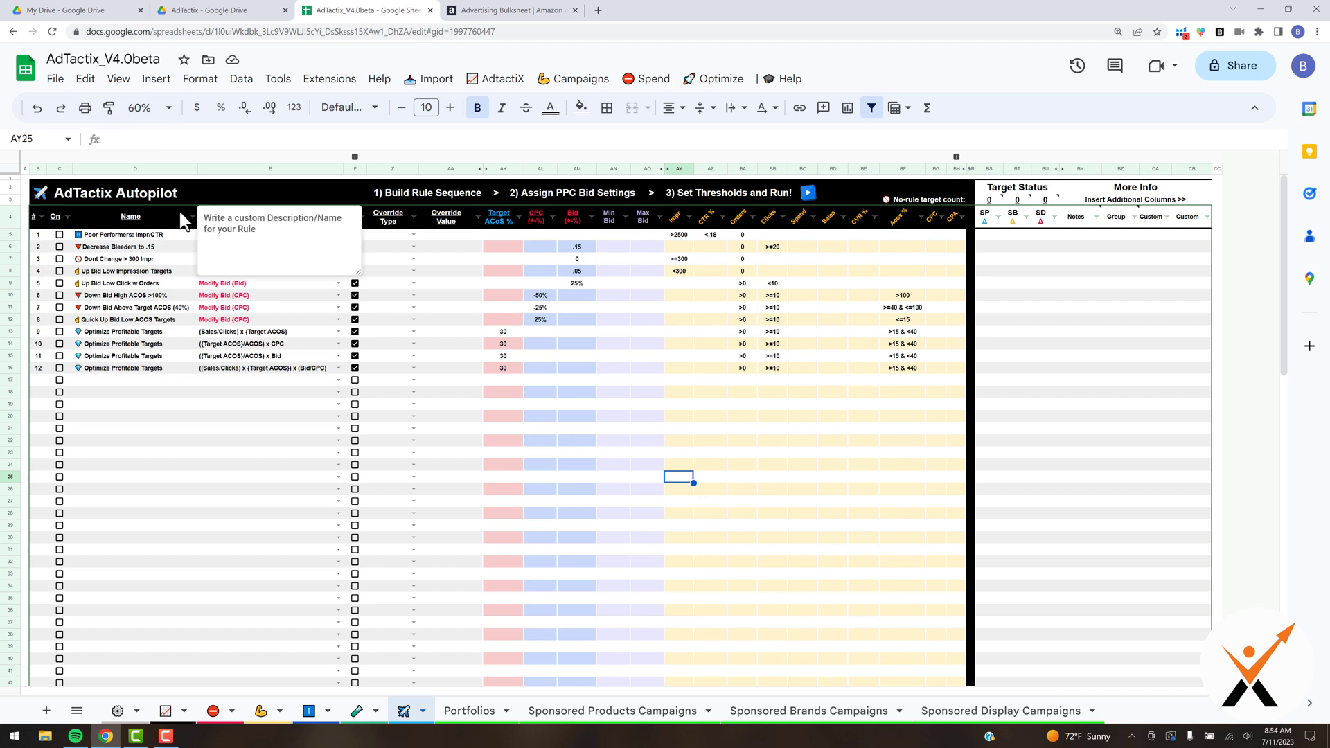
# Step: Review the Action dropdown choices for rule 12 without changing anything
pyautogui.click(225, 403)
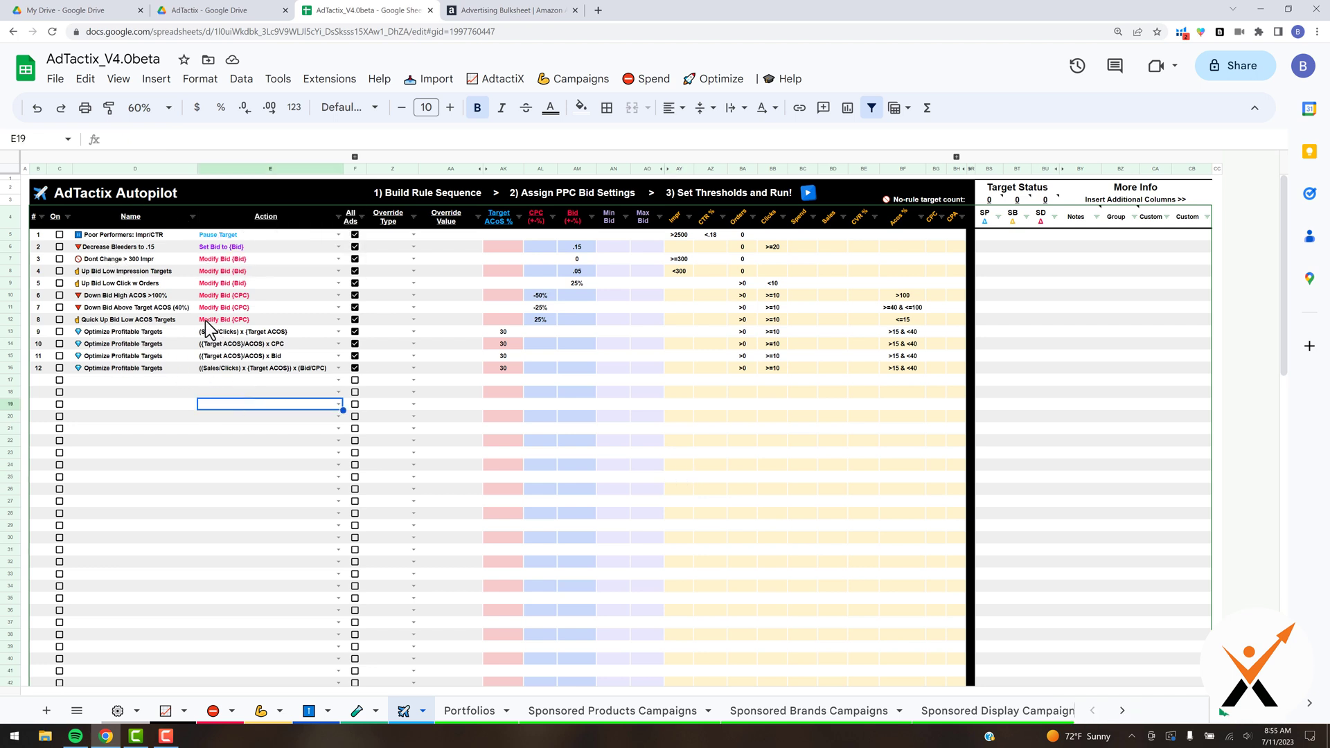
pyautogui.press('Up')
pyautogui.press('Up')
pyautogui.press('Up')
pyautogui.press('Return')
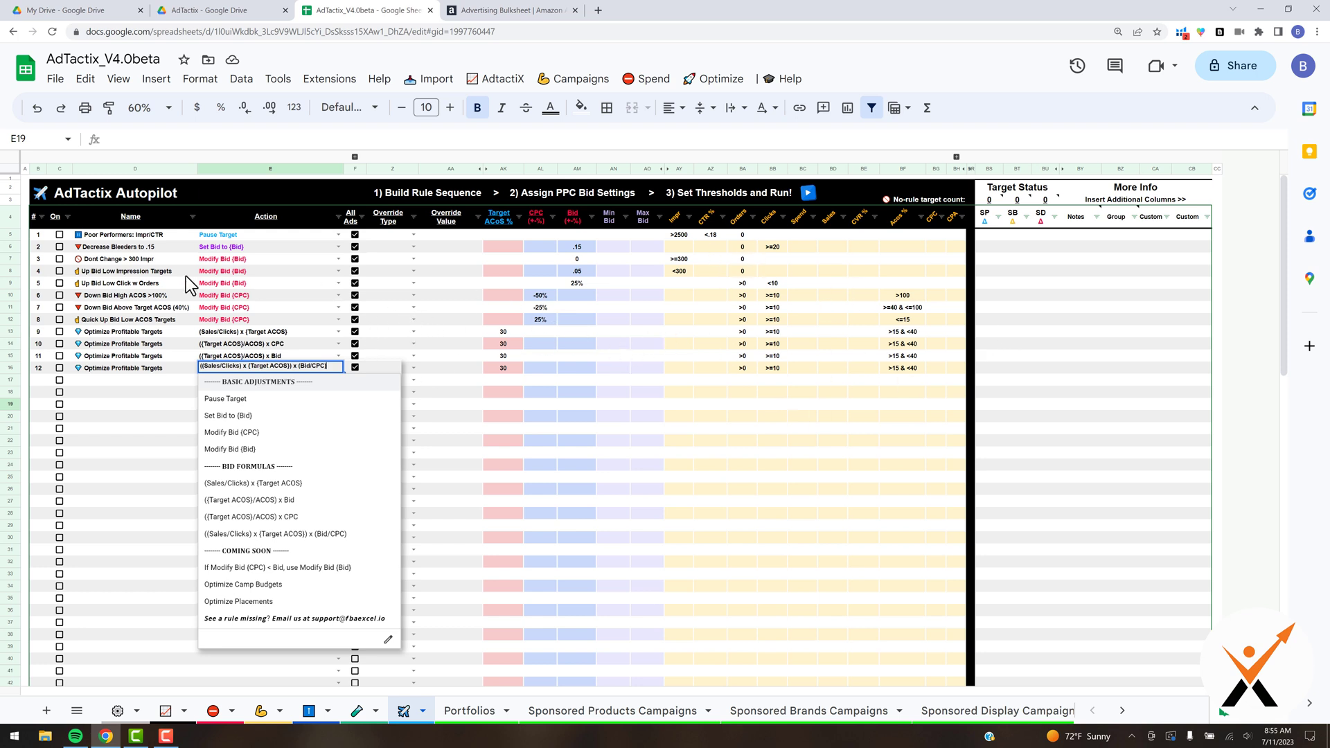
pyautogui.press('Escape')
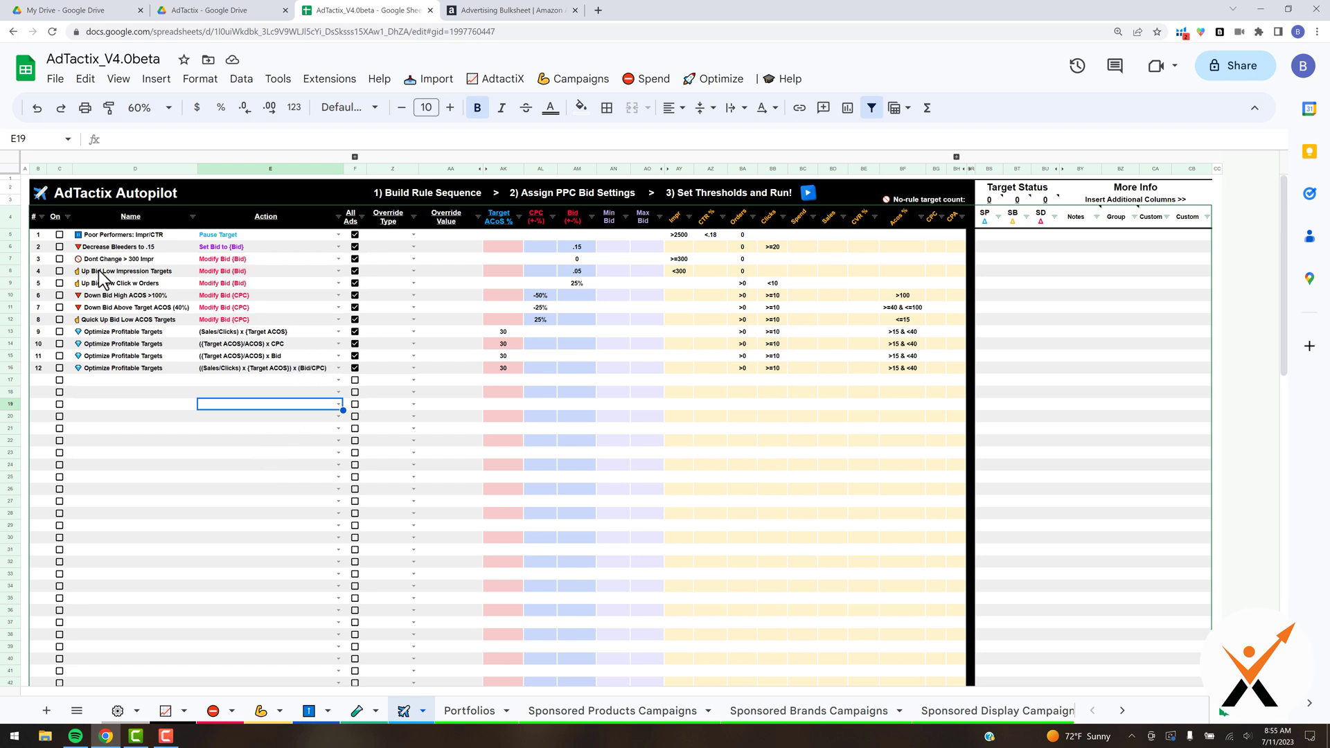
# Step: Tick the On checkboxes for Autopilot rules 2 through 9
pyautogui.click(60, 259)
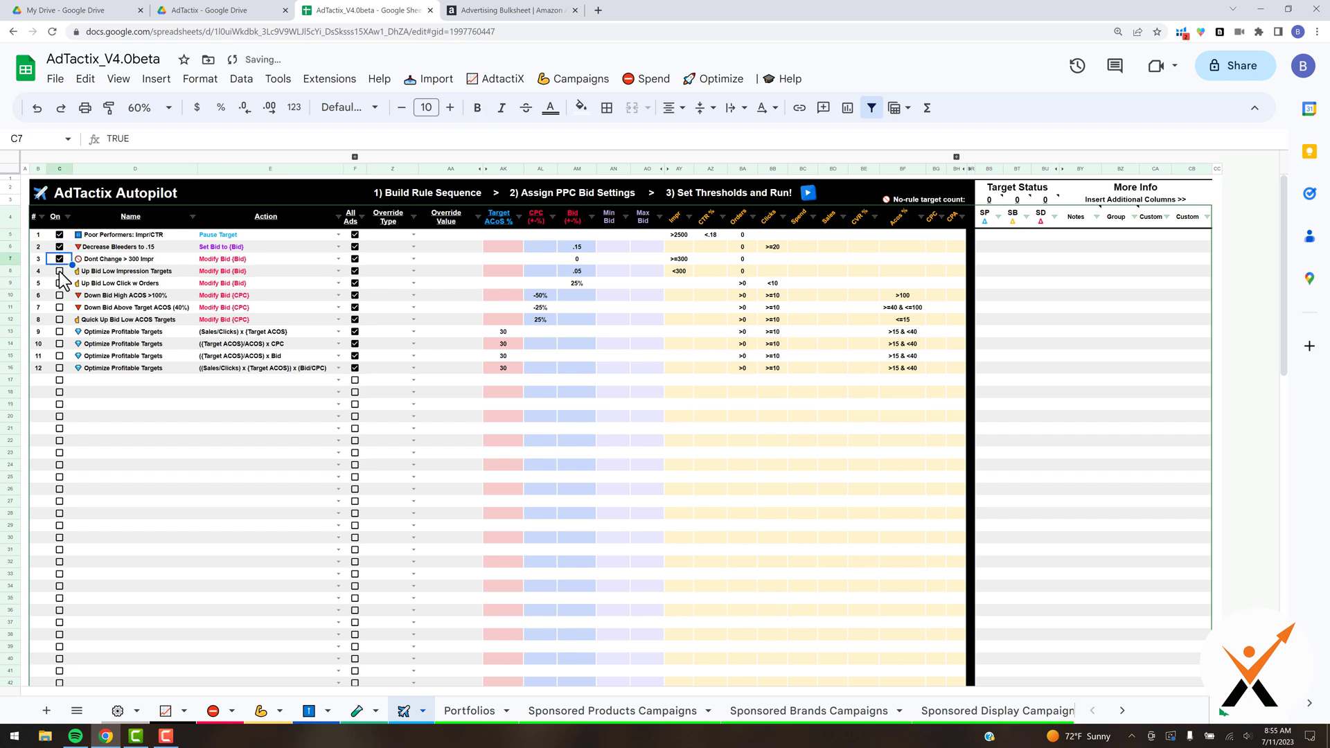
pyautogui.click(59, 271)
pyautogui.click(60, 295)
pyautogui.click(59, 307)
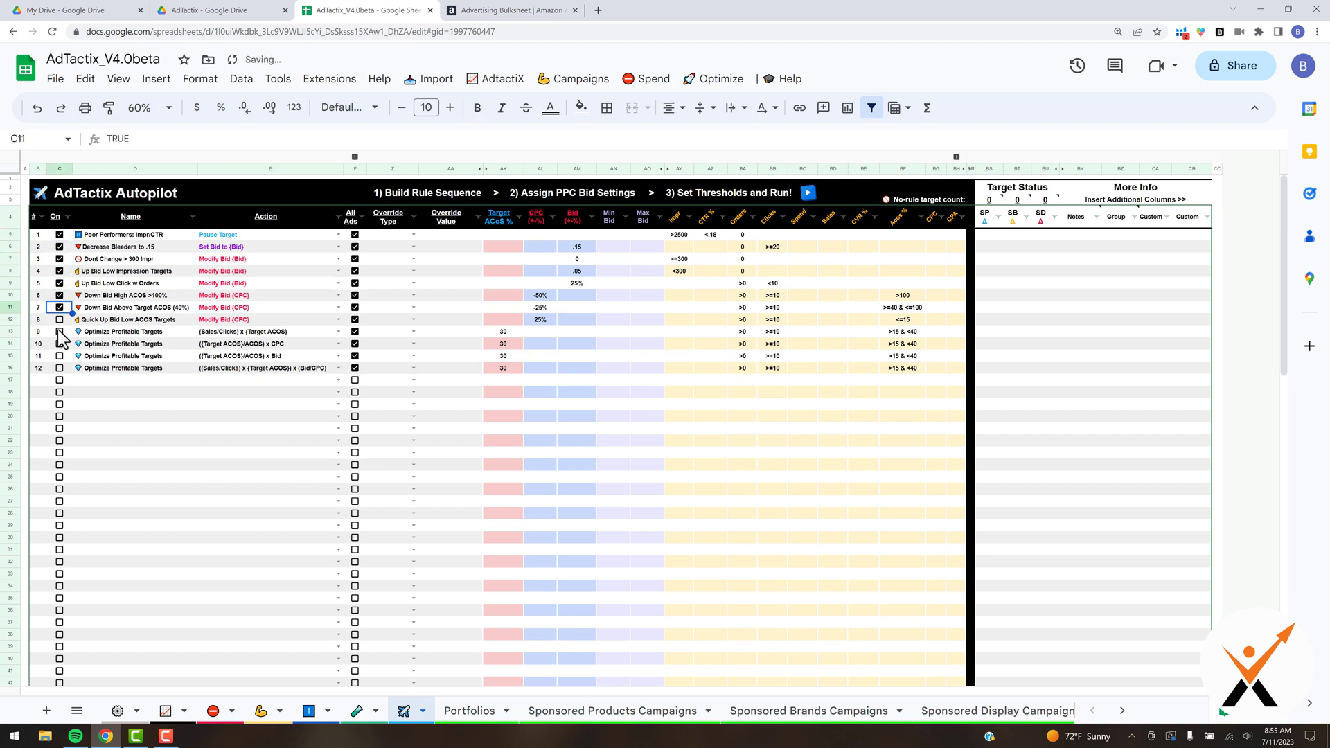
pyautogui.click(59, 319)
pyautogui.press('Down')
pyautogui.press('space')
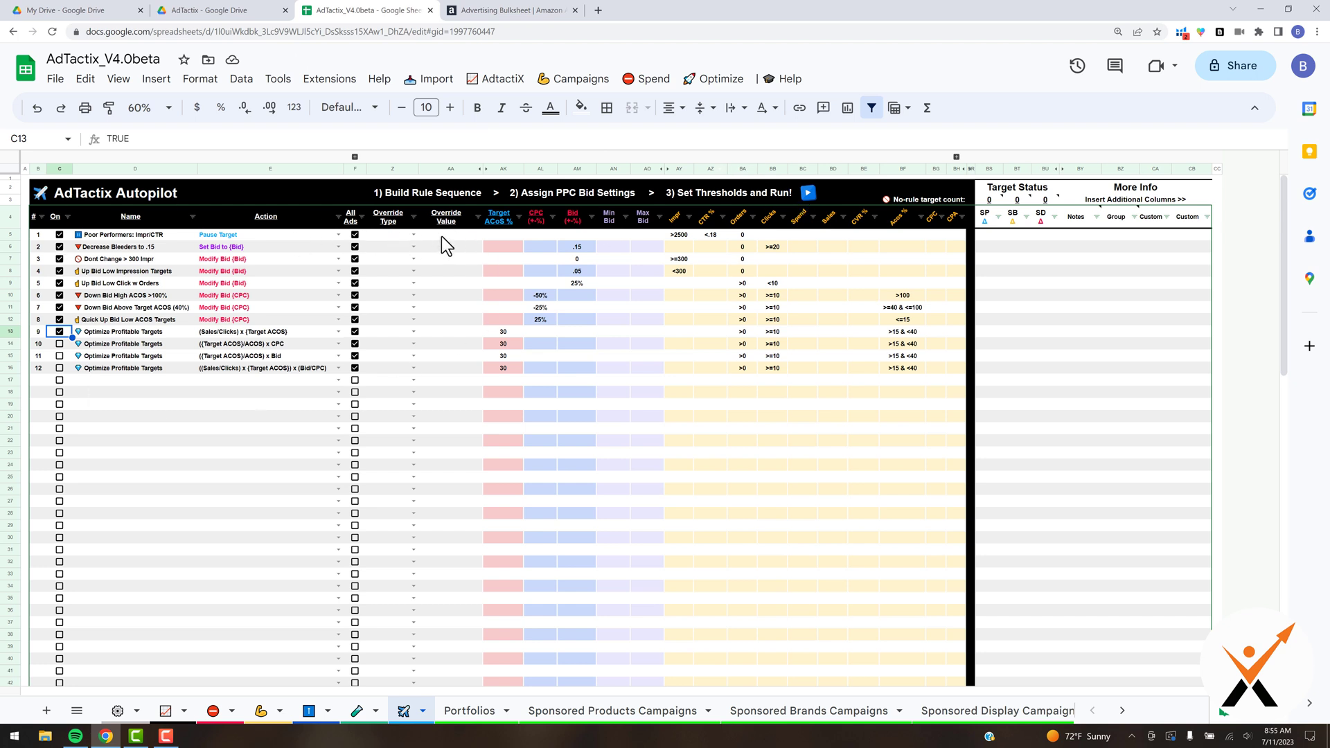
pyautogui.moveTo(551, 218)
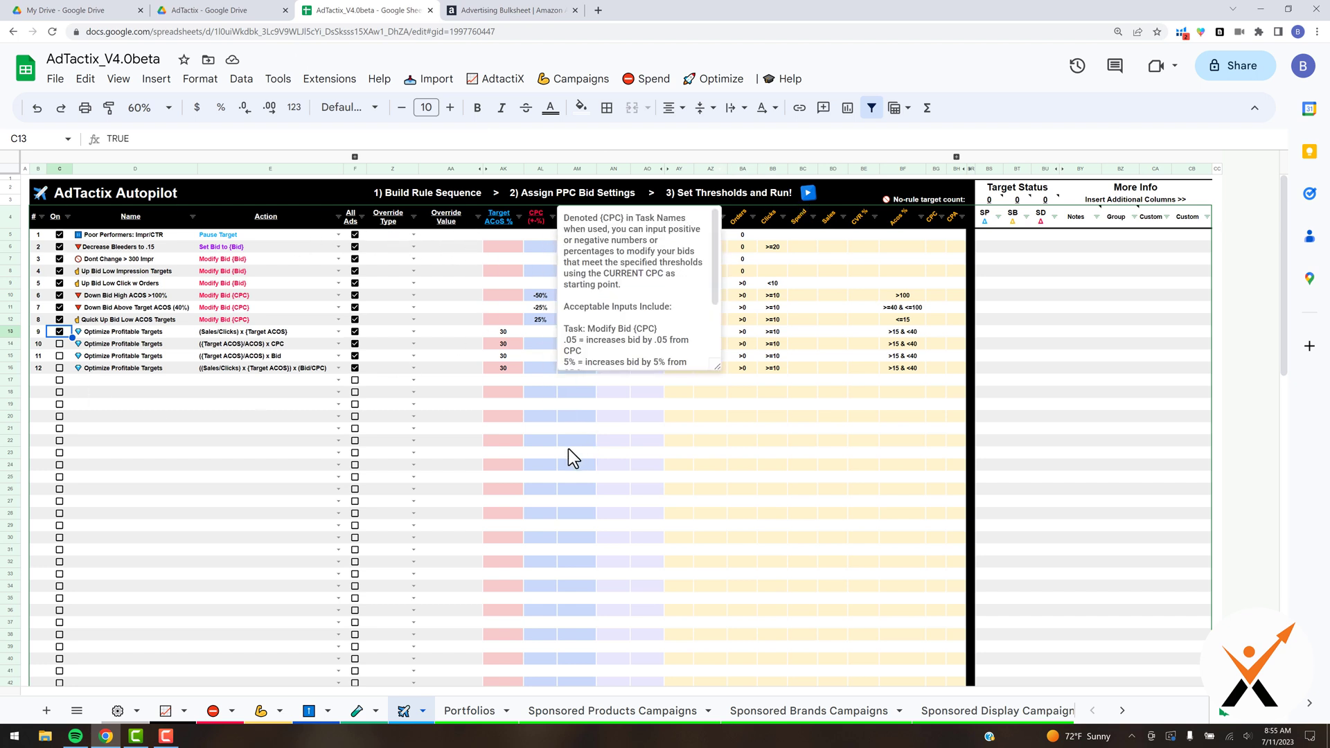
pyautogui.click(439, 439)
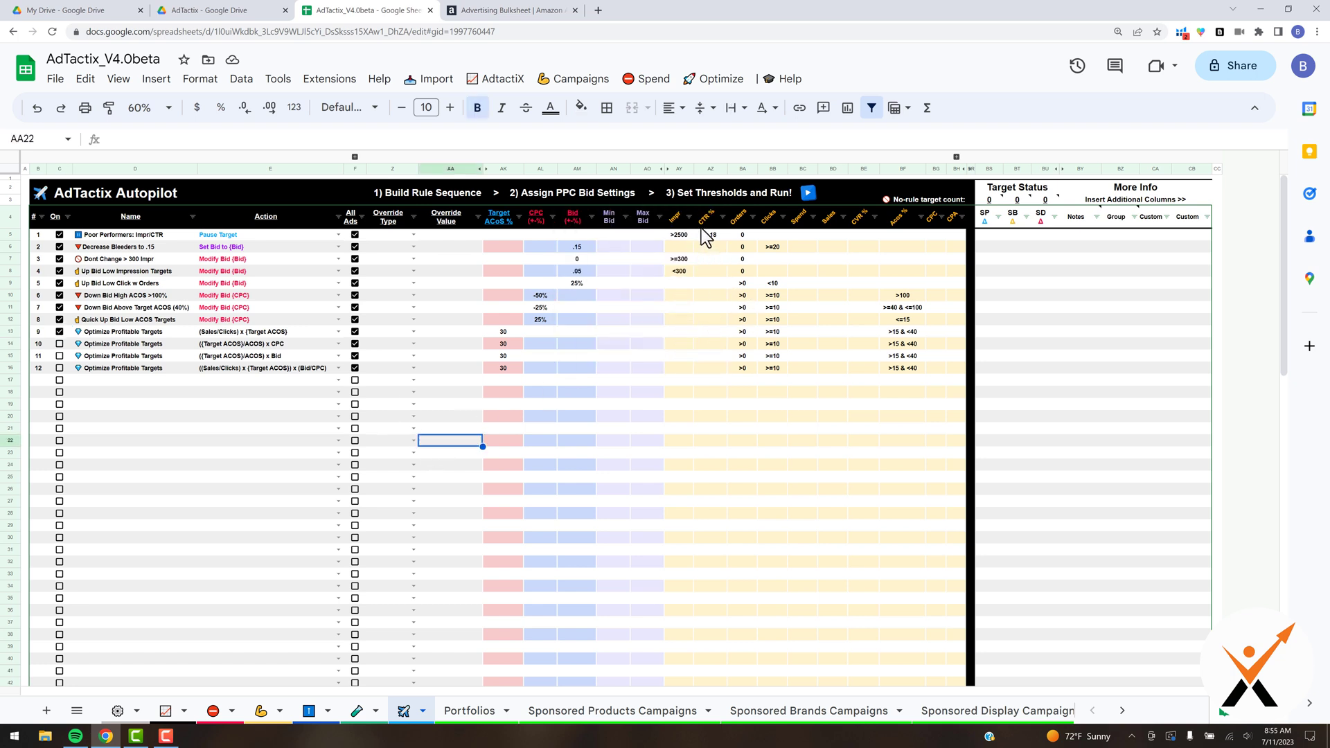
pyautogui.moveTo(686, 221)
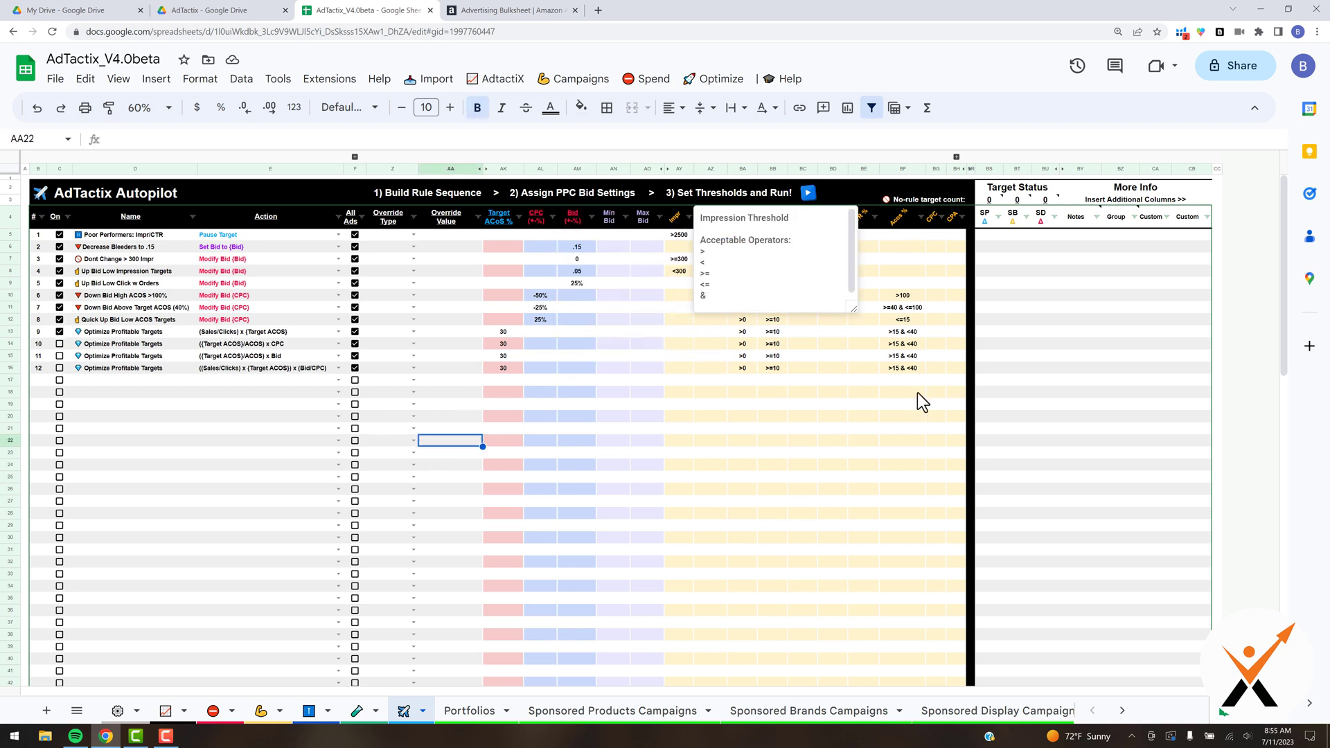
pyautogui.click(870, 462)
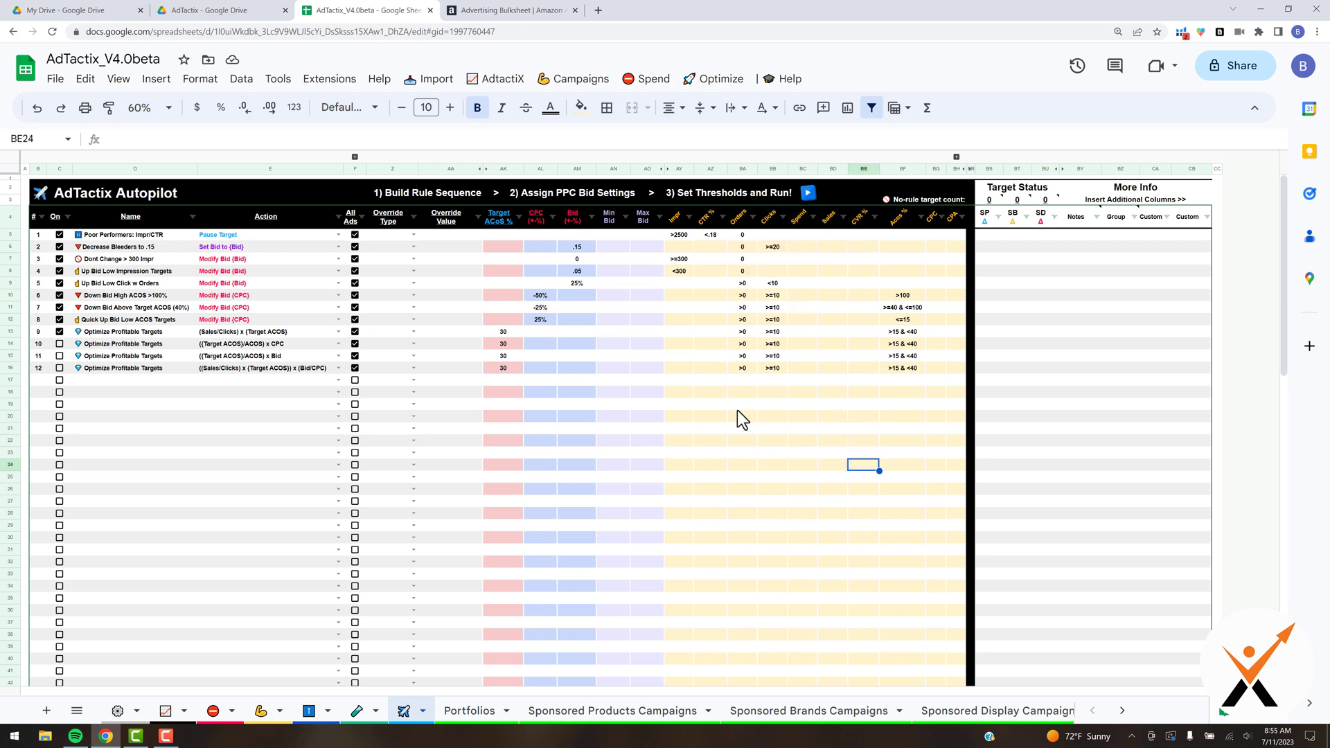
# Step: Run and confirm the Autopilot rule sequence, then go to the Sponsored Products Campaigns sheet
pyautogui.click(808, 193)
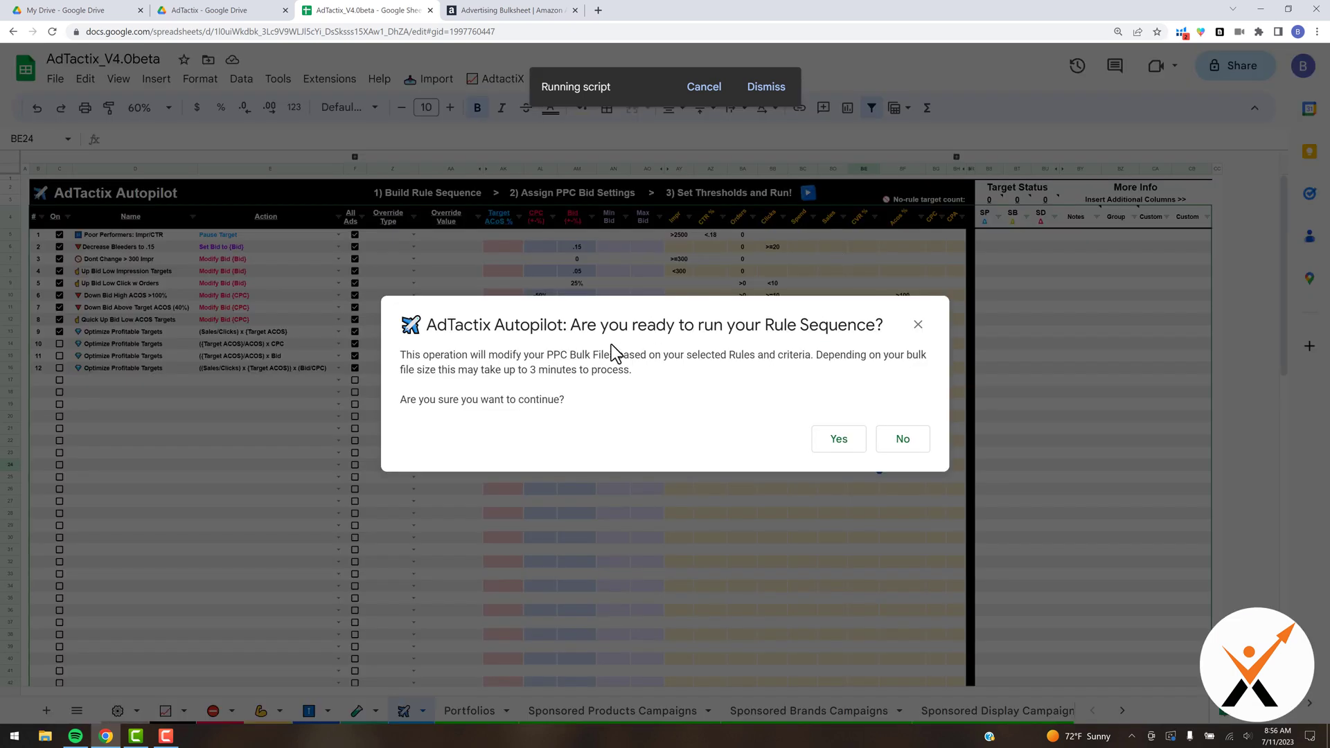
pyautogui.click(848, 444)
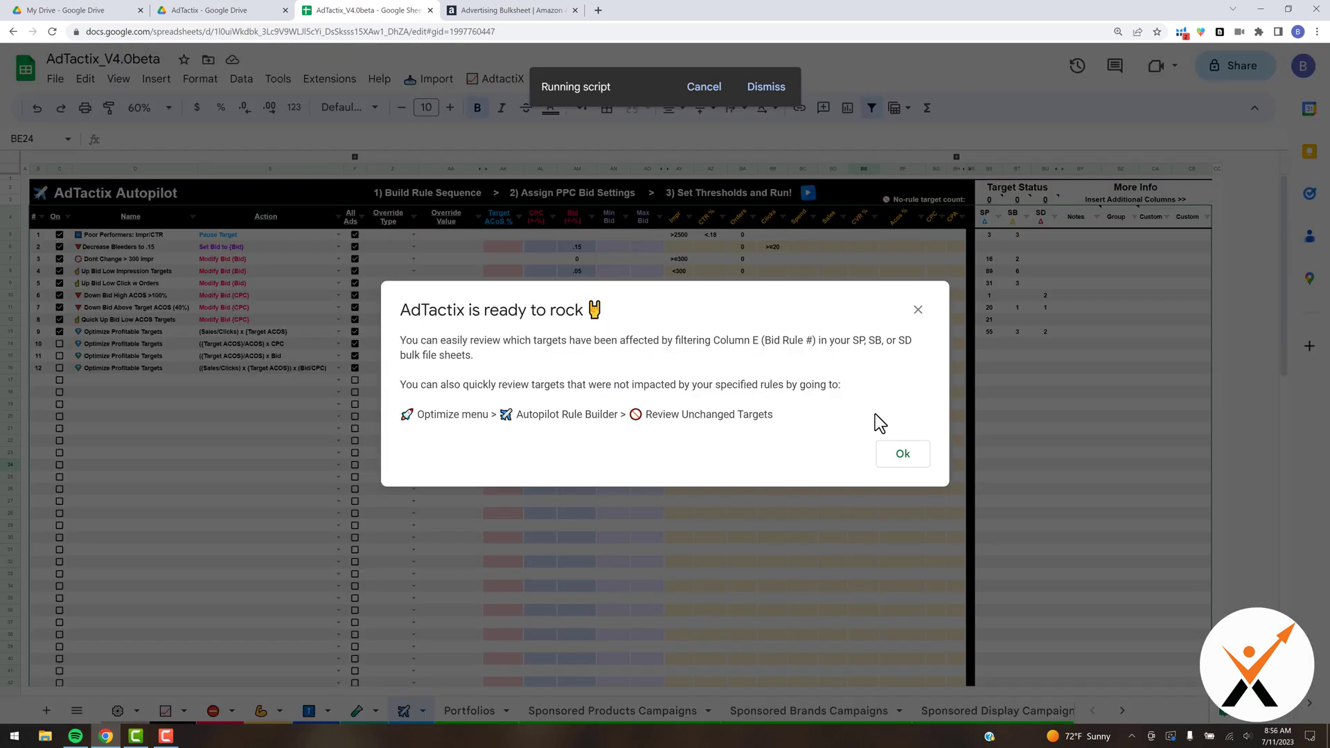
pyautogui.click(901, 454)
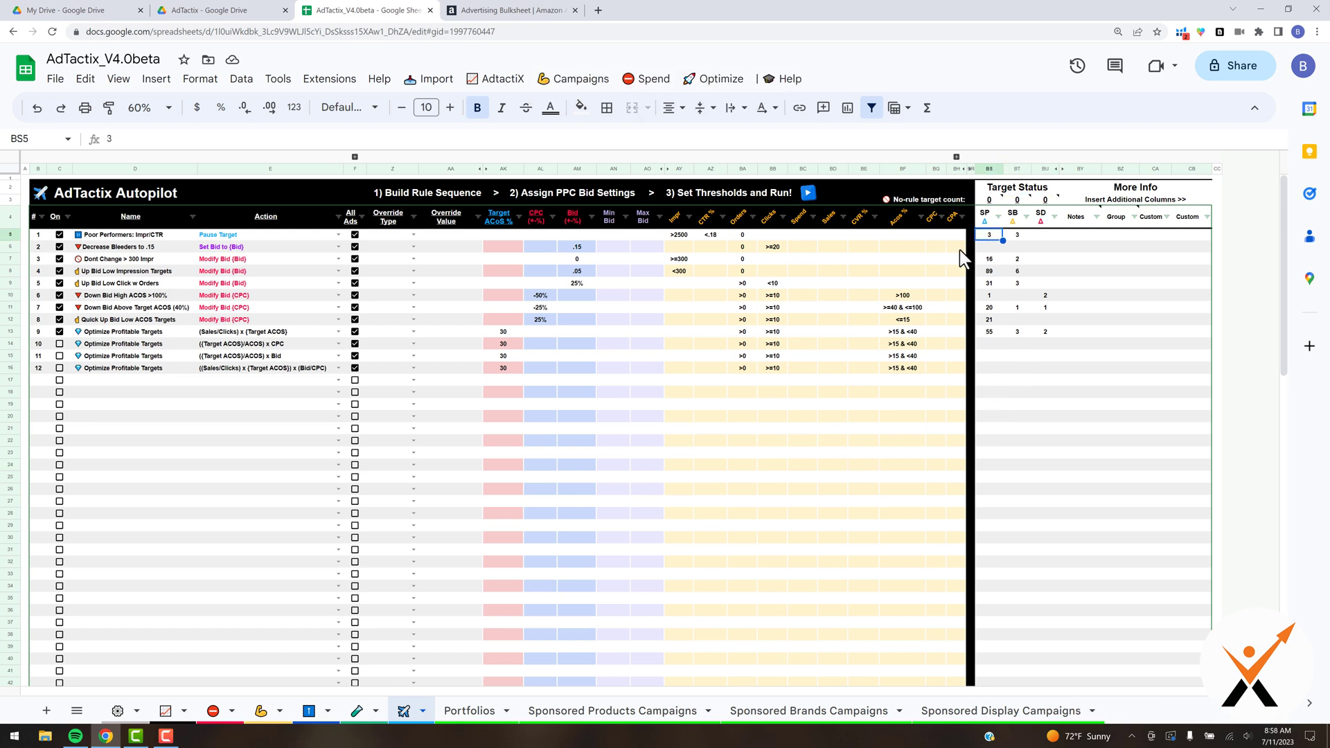
pyautogui.click(620, 718)
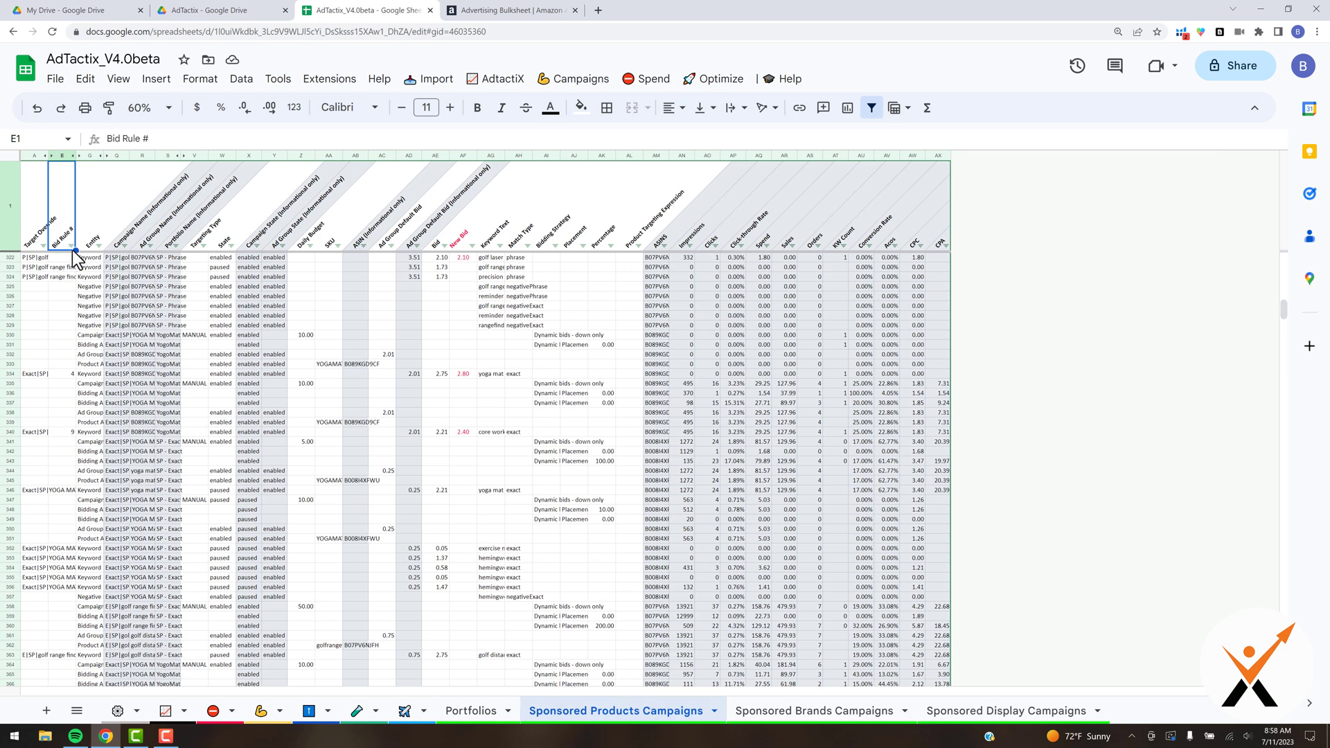
# Step: Filter the Bid Rule # column to show only rule 1
pyautogui.click(72, 245)
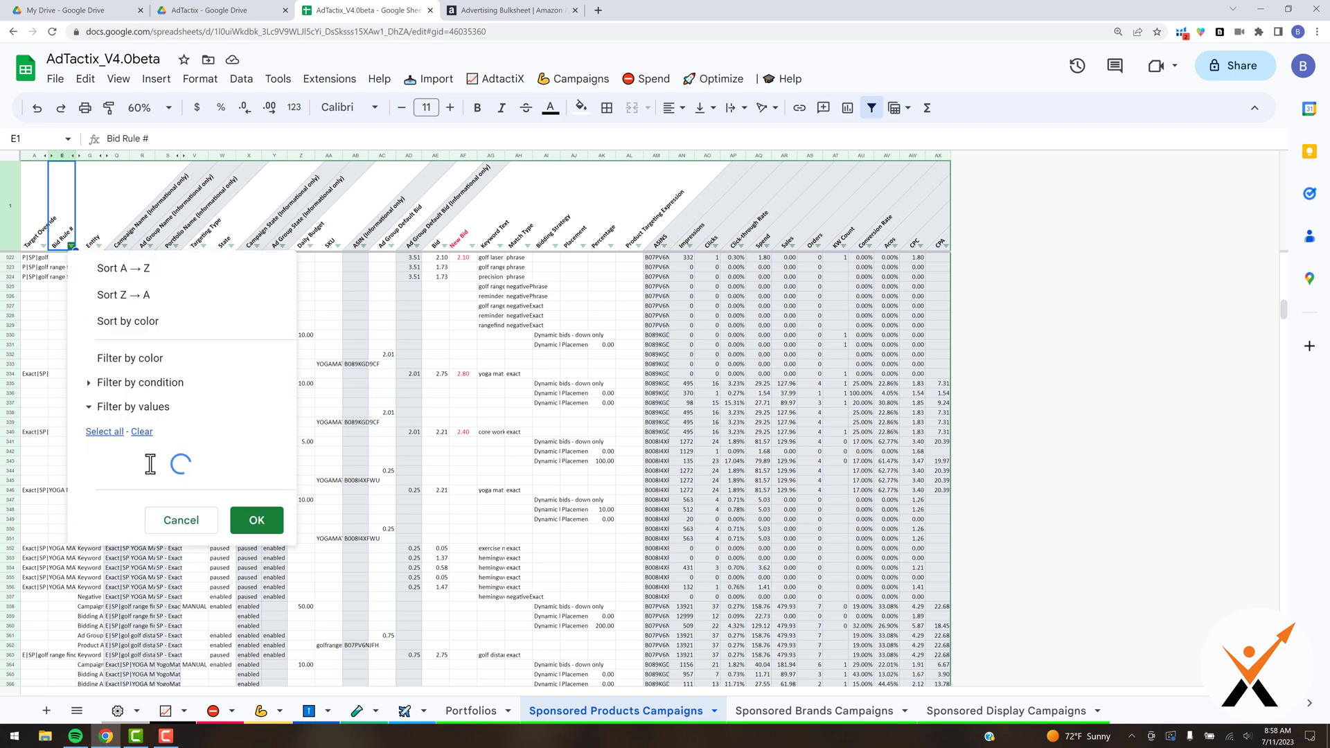
pyautogui.click(142, 433)
pyautogui.click(131, 524)
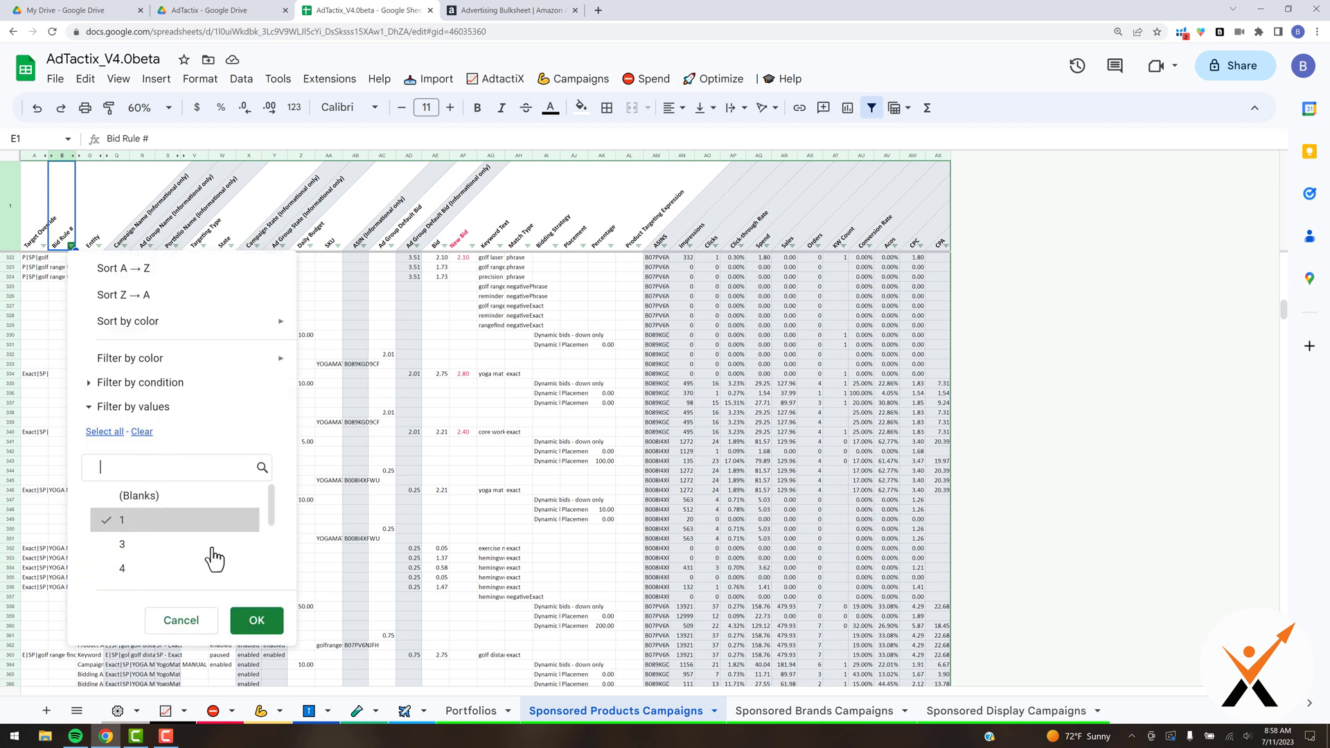
pyautogui.click(260, 621)
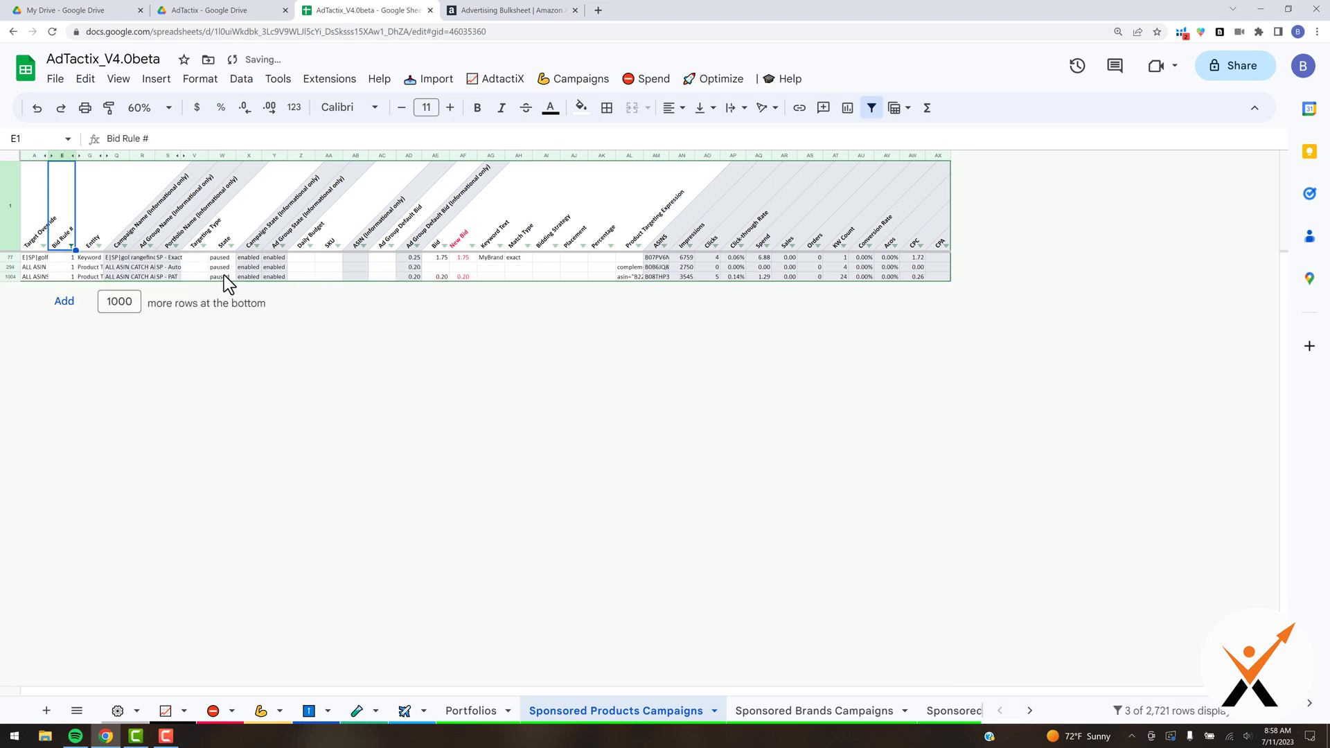
# Step: Review the filtered rows' State and Click-through Rate values, then return to Autopilot
pyautogui.moveTo(226, 277); pyautogui.dragTo(220, 258)
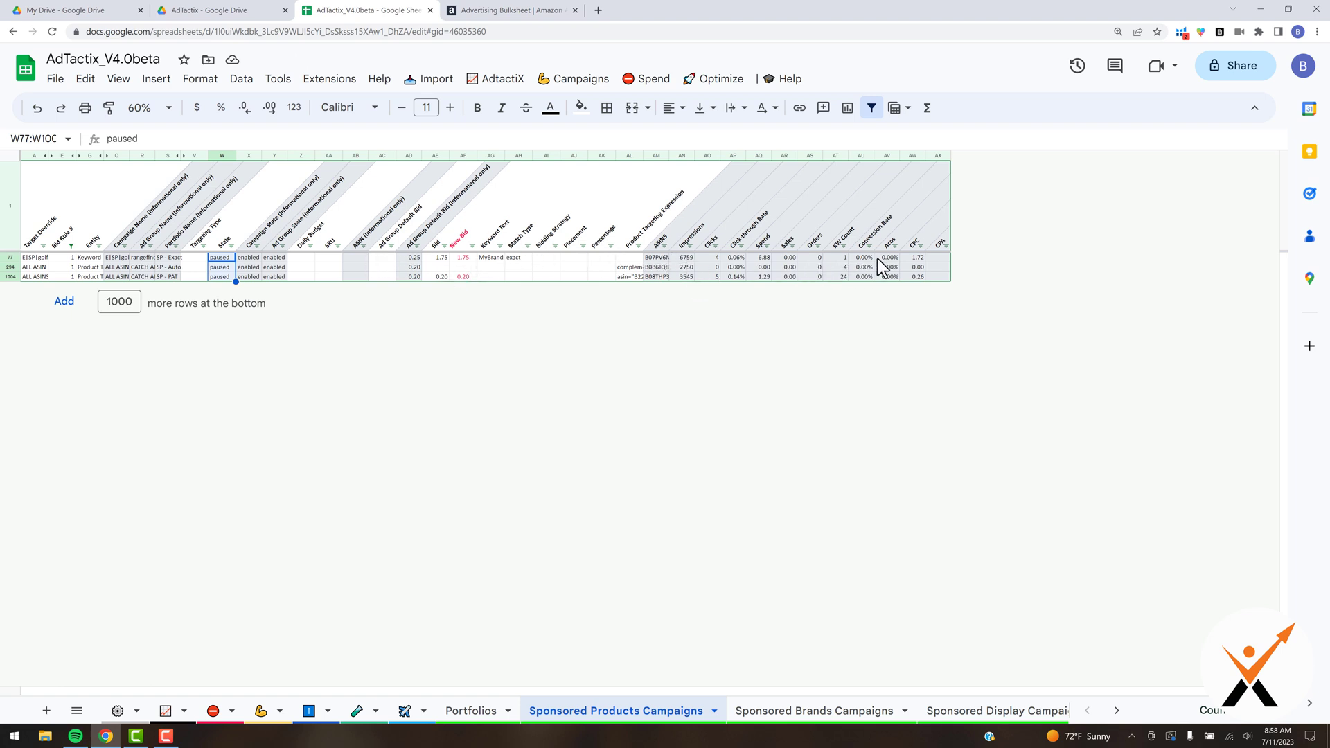
pyautogui.click(735, 257)
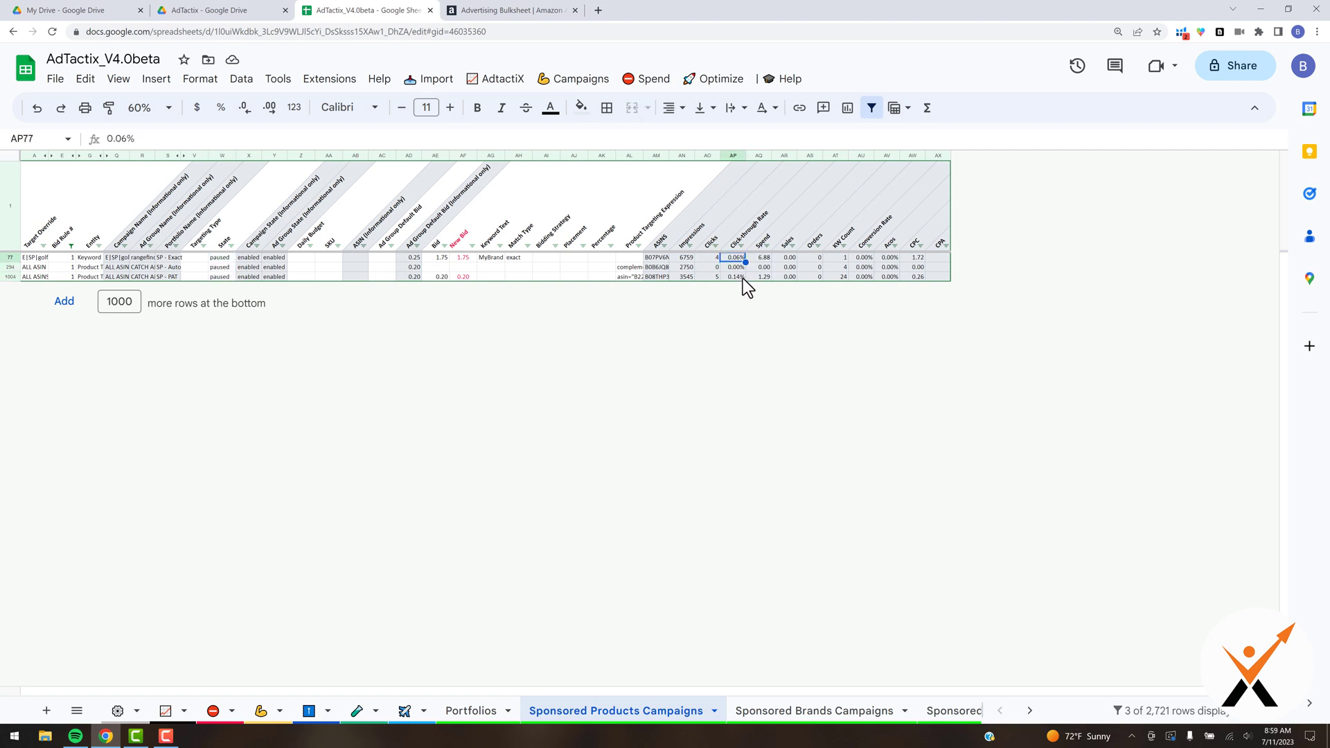
pyautogui.keyDown('shift'); pyautogui.click(740, 277); pyautogui.keyUp('shift')
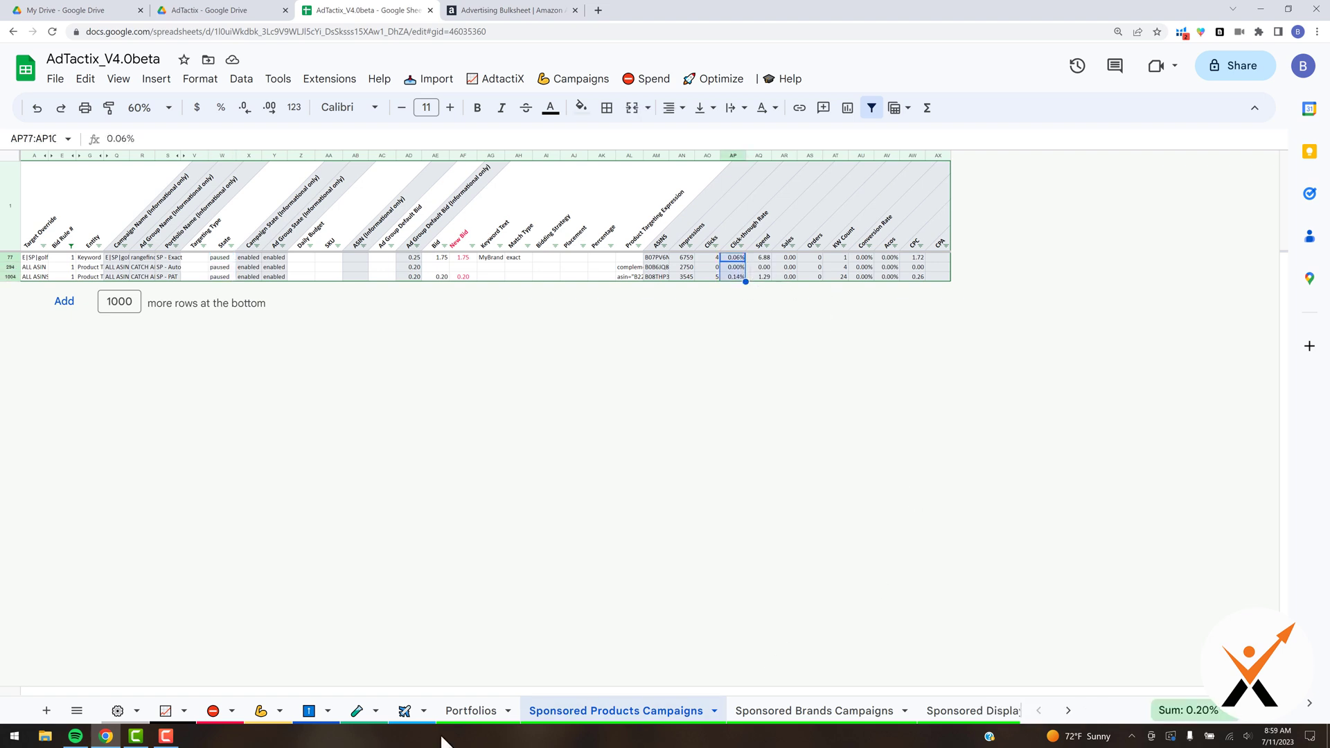
pyautogui.click(404, 710)
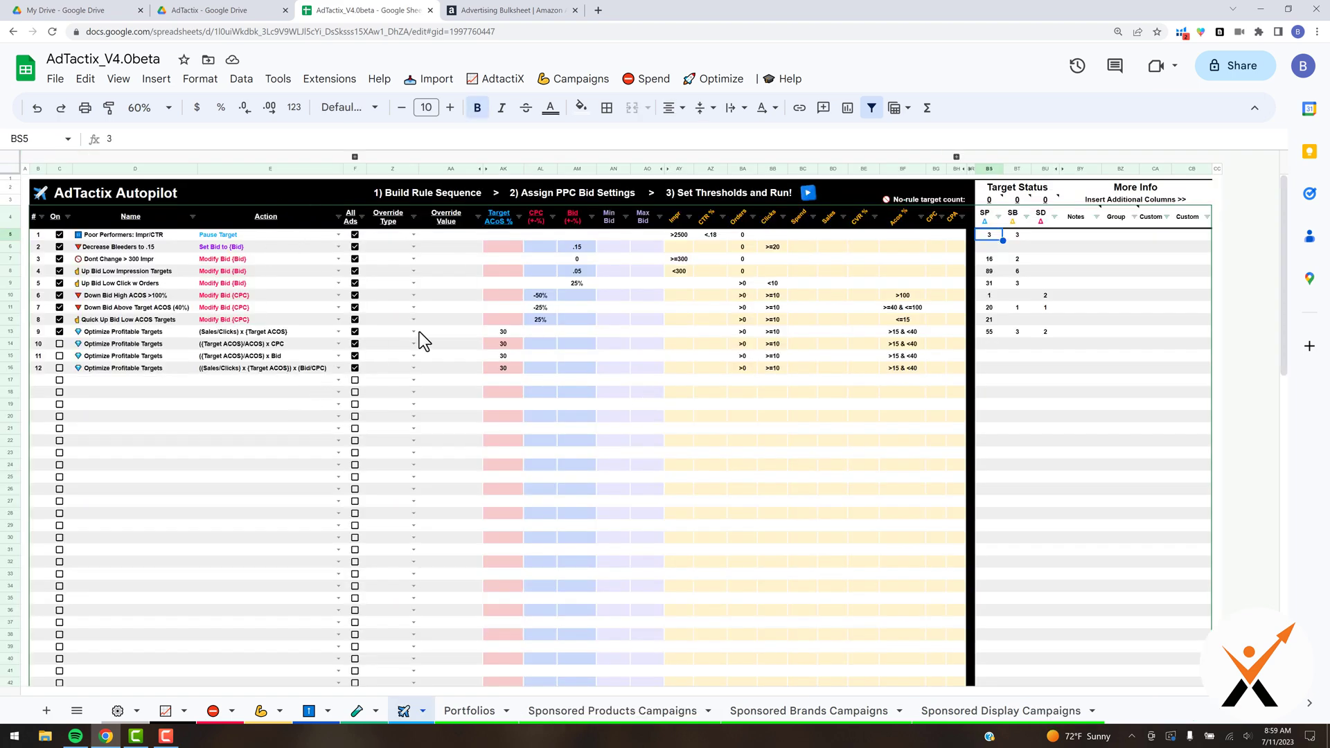
pyautogui.click(903, 309)
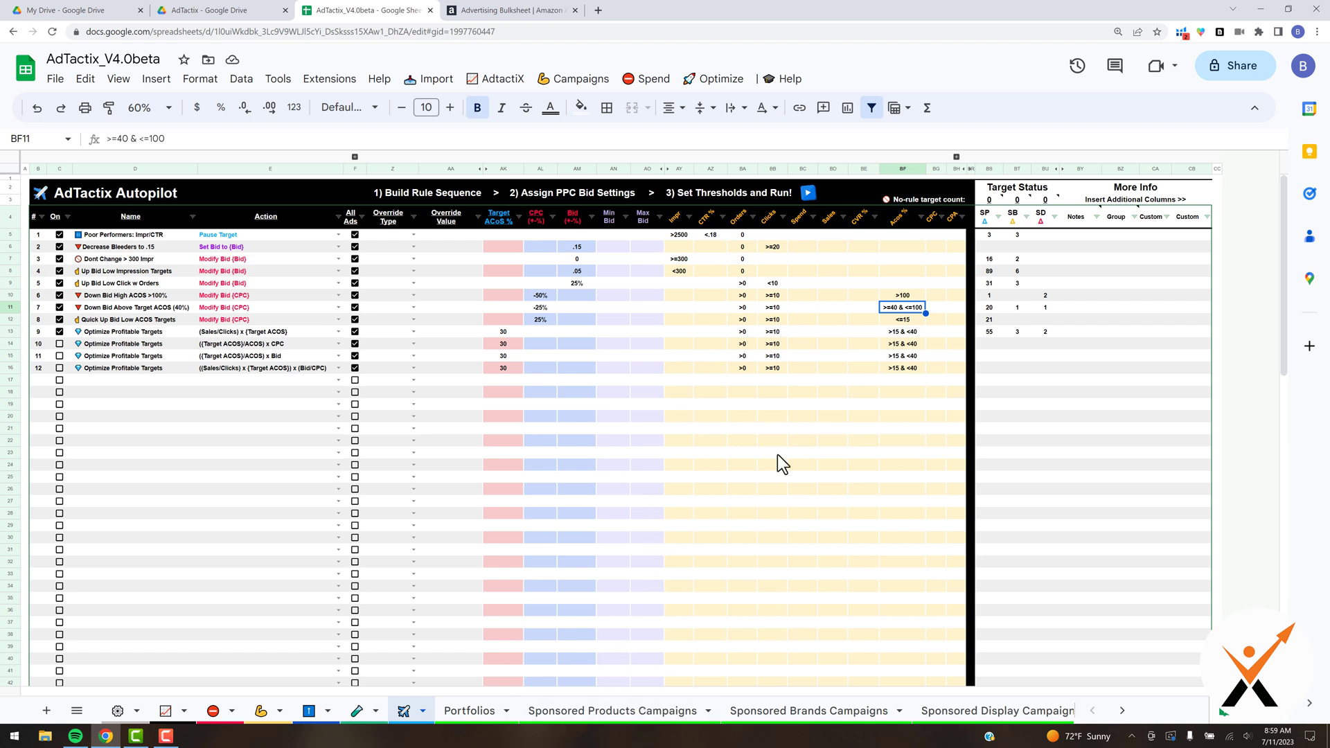
pyautogui.click(638, 712)
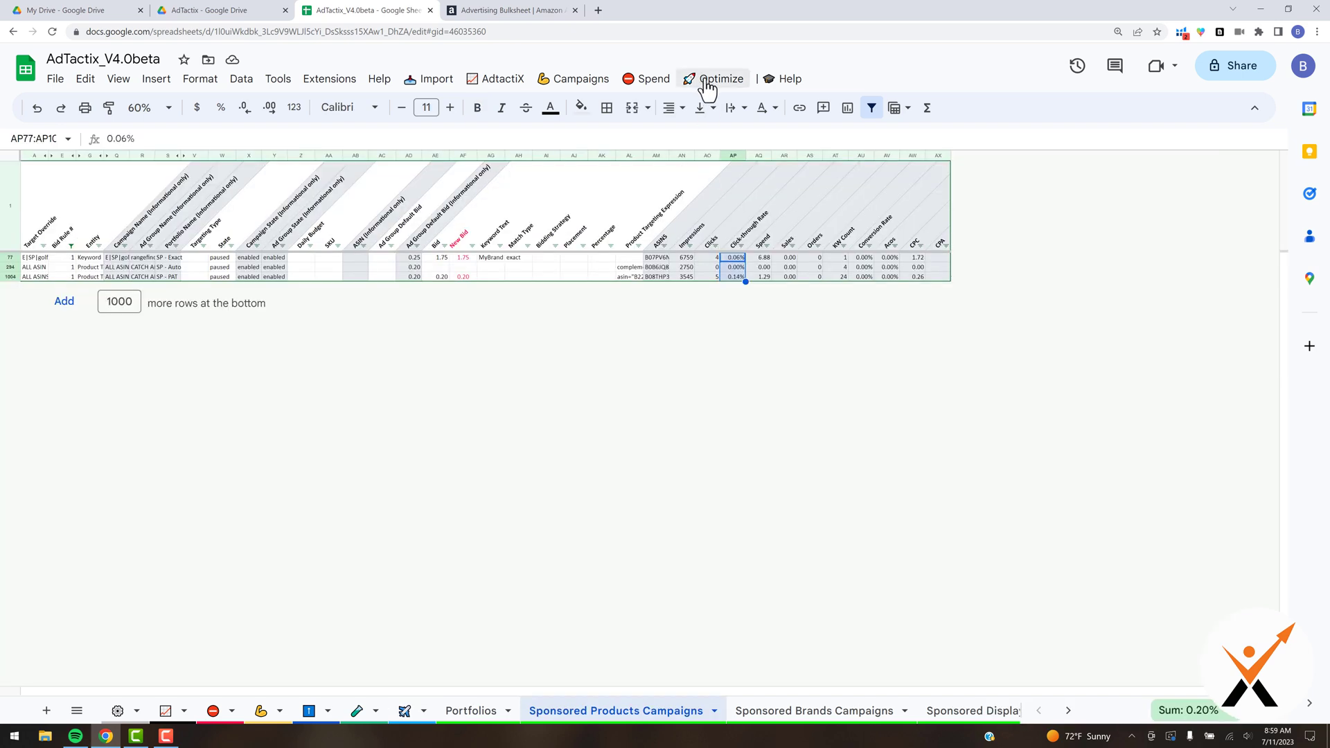
# Step: Export the Sponsored Products bulk file via Optimize > Export Bulk Files to Google Drive, confirming Yes
pyautogui.click(706, 82)
pyautogui.moveTo(797, 214)
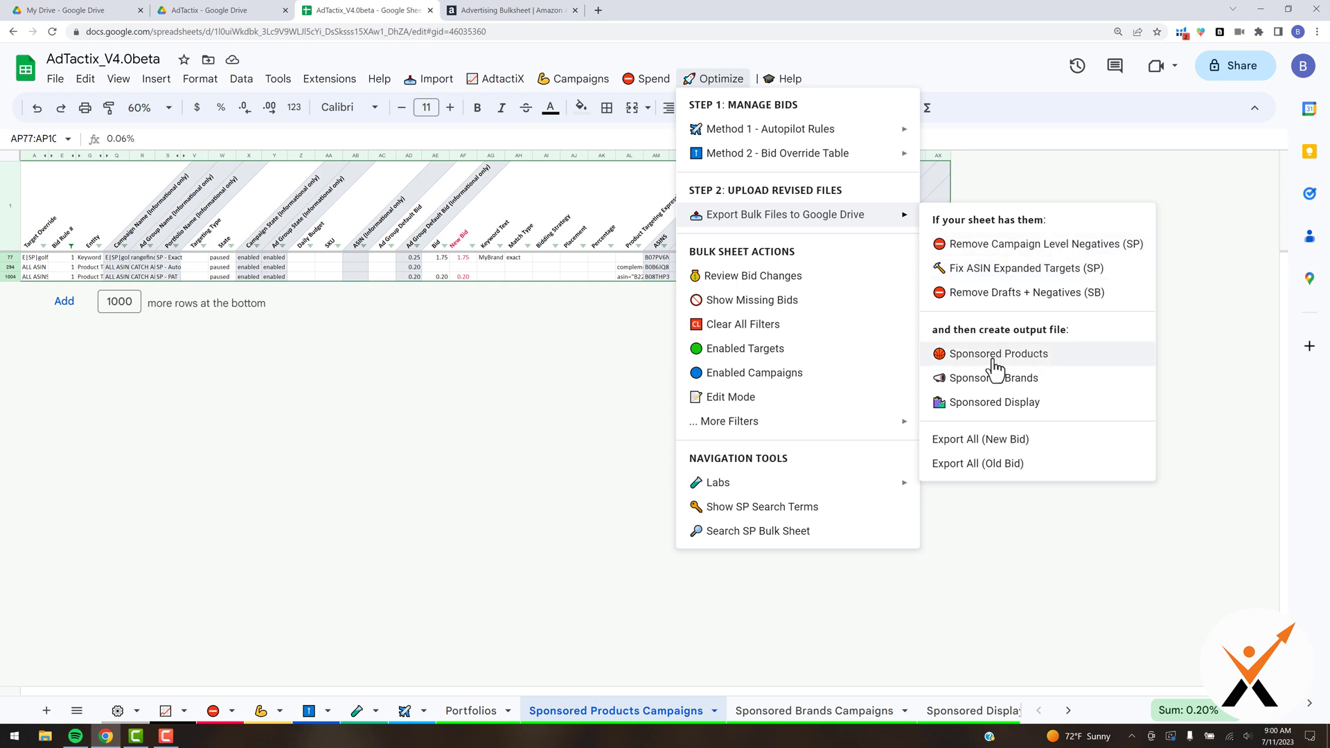
pyautogui.click(1043, 364)
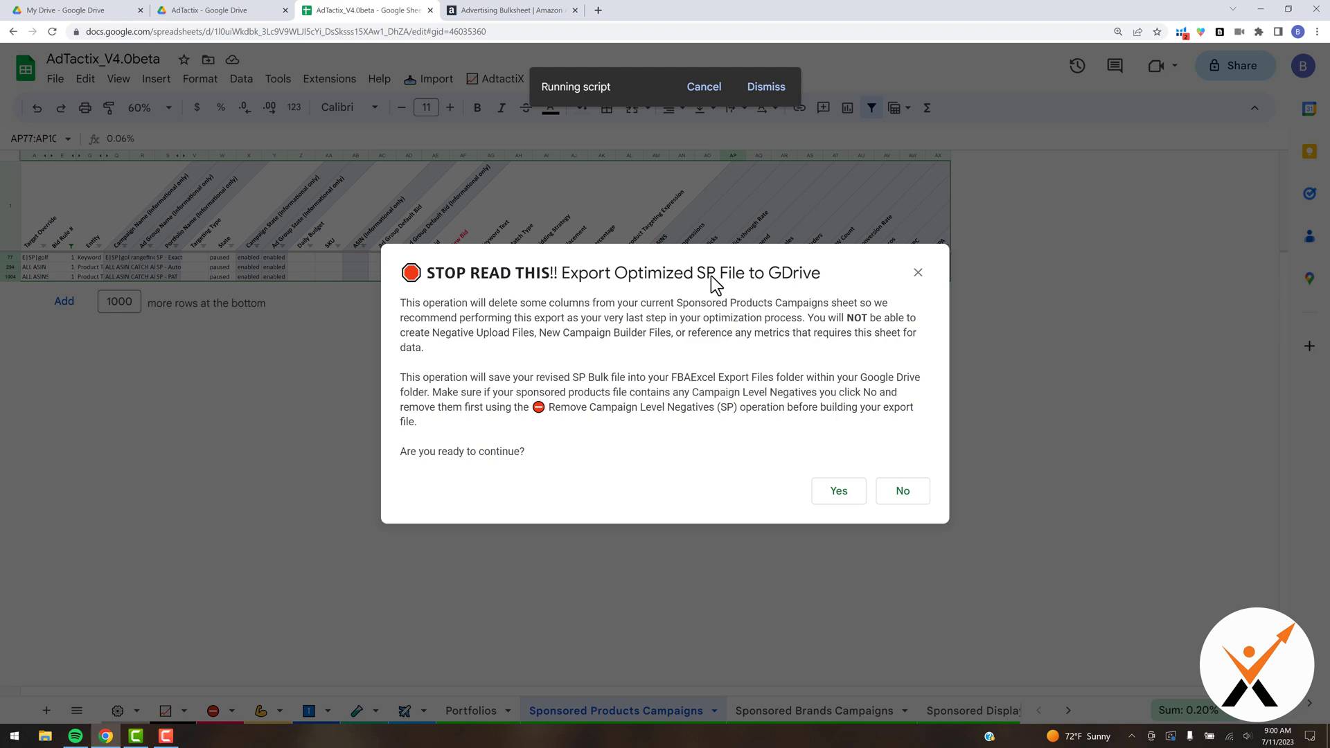
pyautogui.click(841, 492)
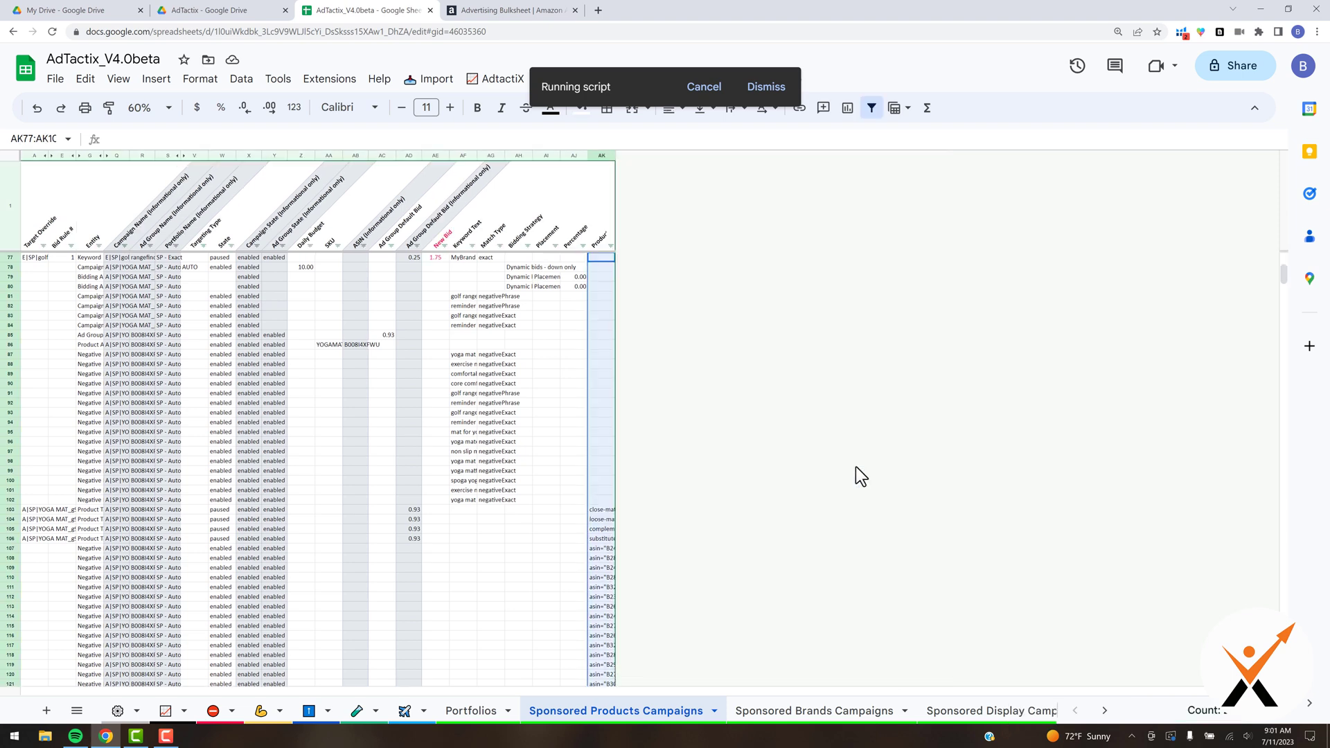
# Step: Open FBAExcel Export Files in My Drive and select Sponsored Products Campaigns_Jul 11 2023 16:01:06.xlsx
pyautogui.hotkey('ctrl', 'shift', 'Tab')
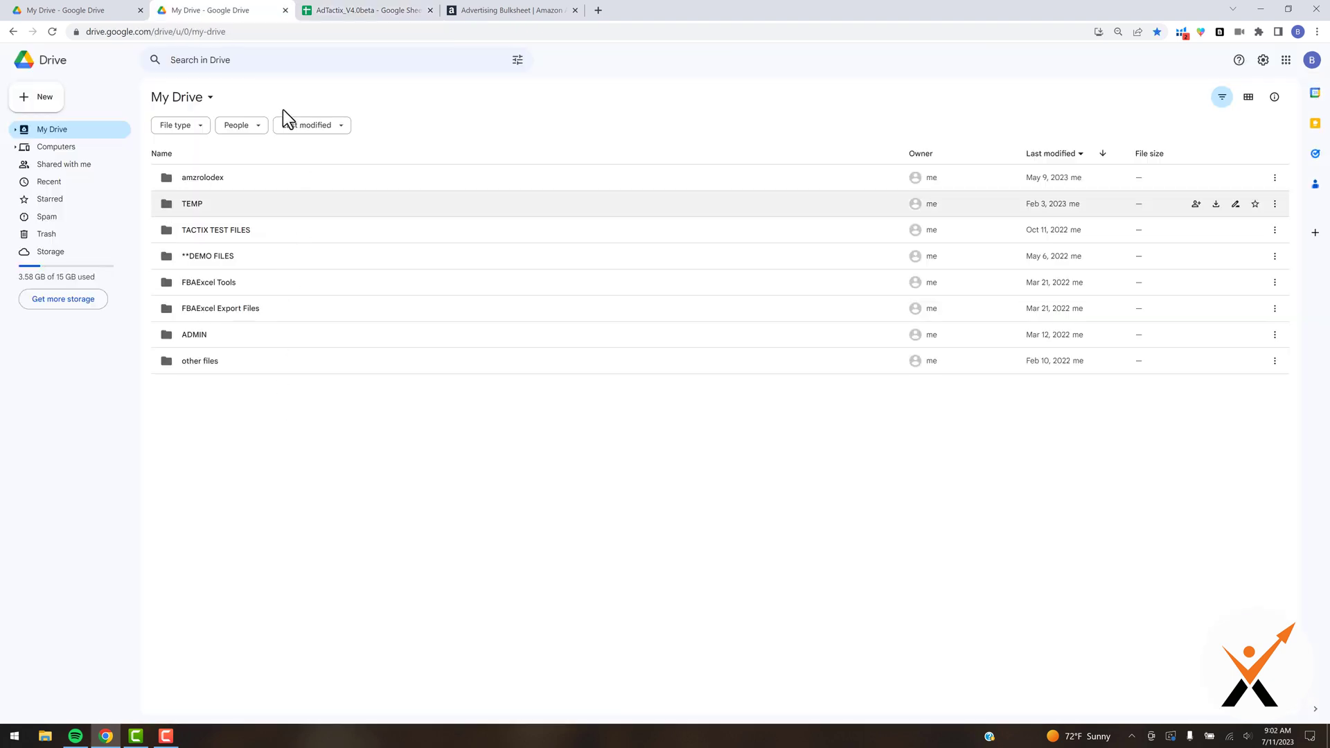
pyautogui.click(247, 306)
pyautogui.doubleClick(313, 306)
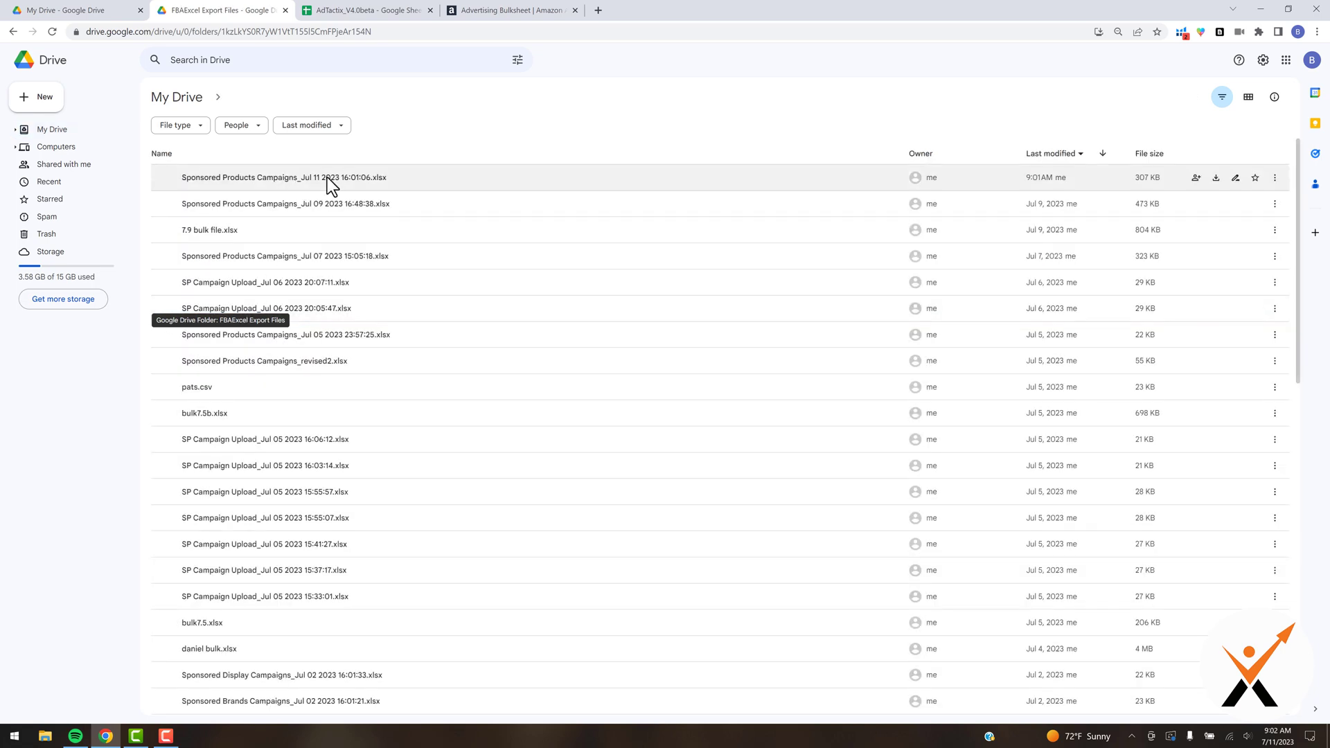
pyautogui.click(327, 177)
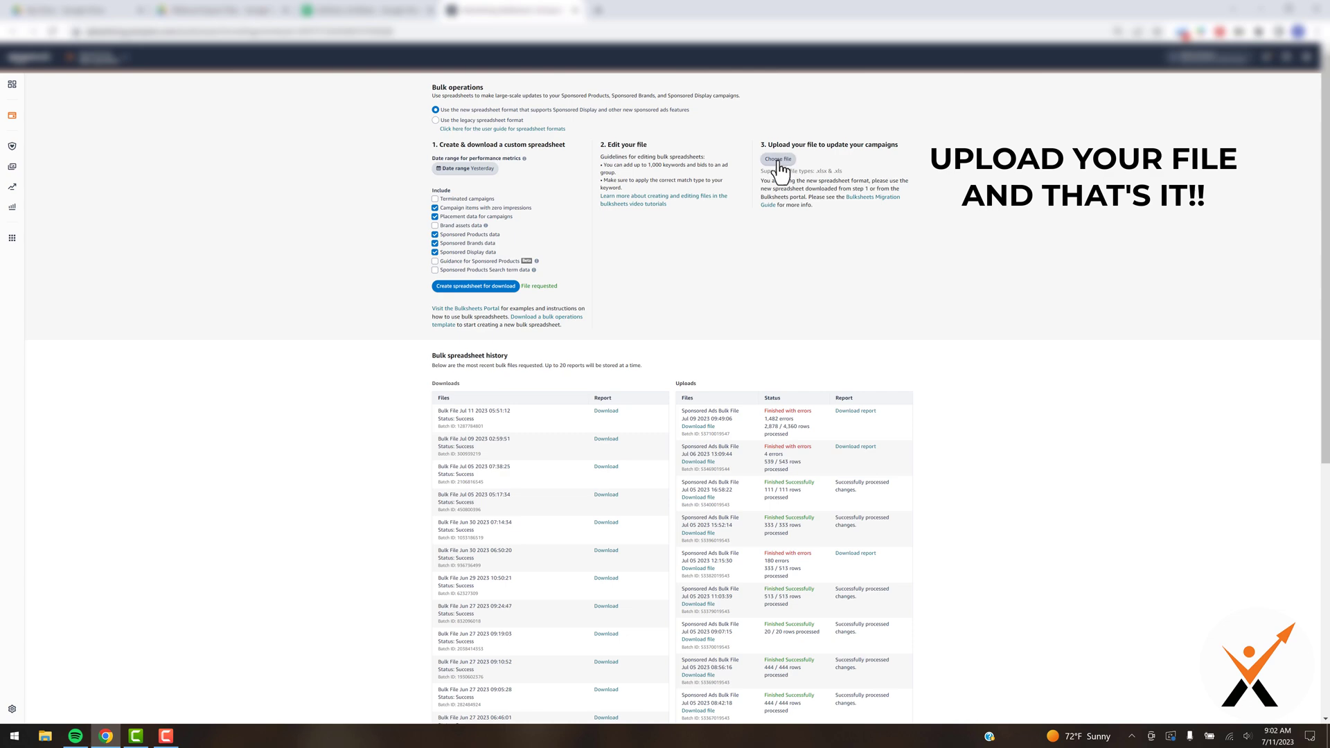
# Step: Return to the Amazon Ads bulk operations page to upload the optimized Sponsored Products file
pyautogui.click(778, 159)
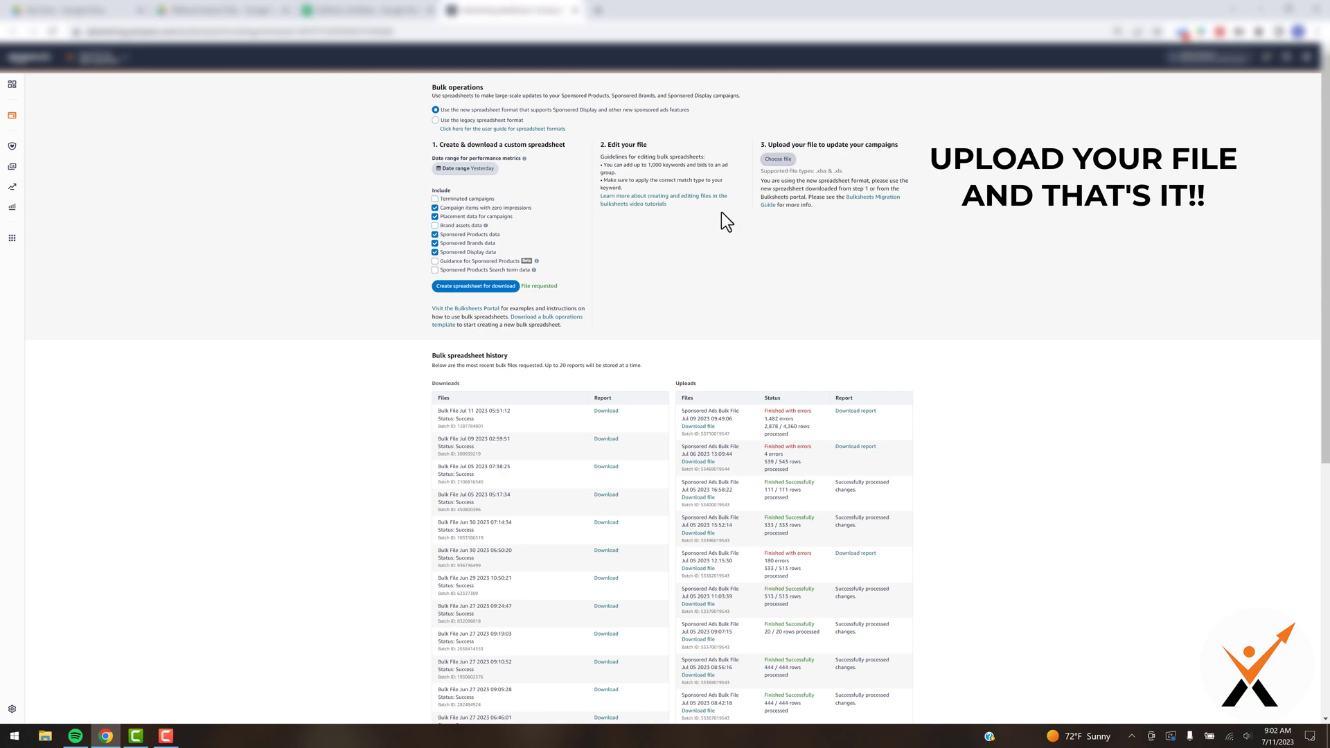